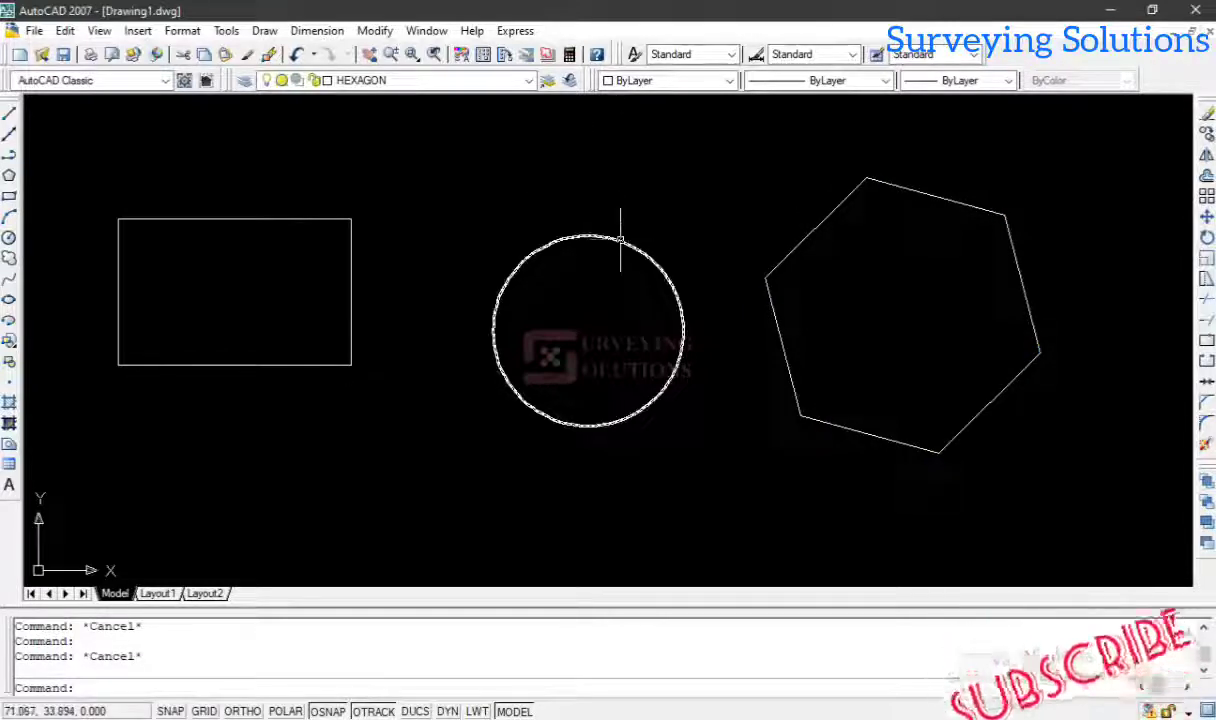
Switch from Drawing1 to the open layout survey drawing and zoom to its extents
{"action": "key", "text": "Escape"}
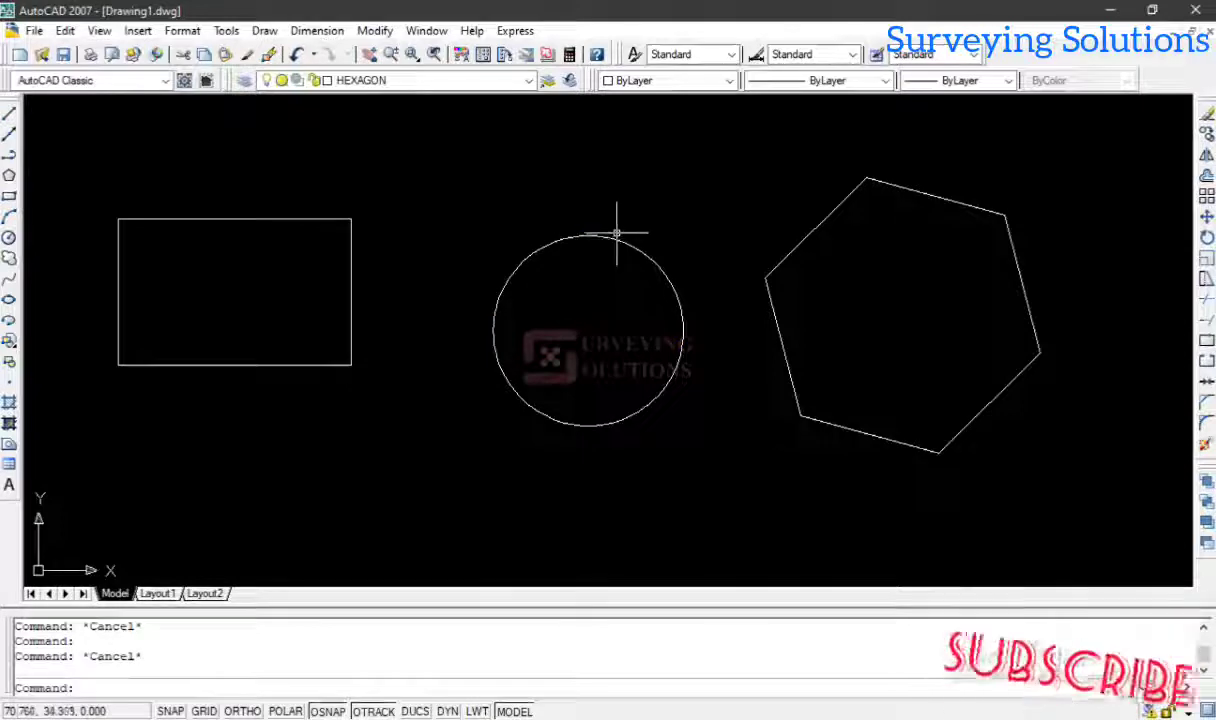
{"action": "left_click", "coordinate": [428, 31]}
{"action": "left_click", "coordinate": [442, 231]}
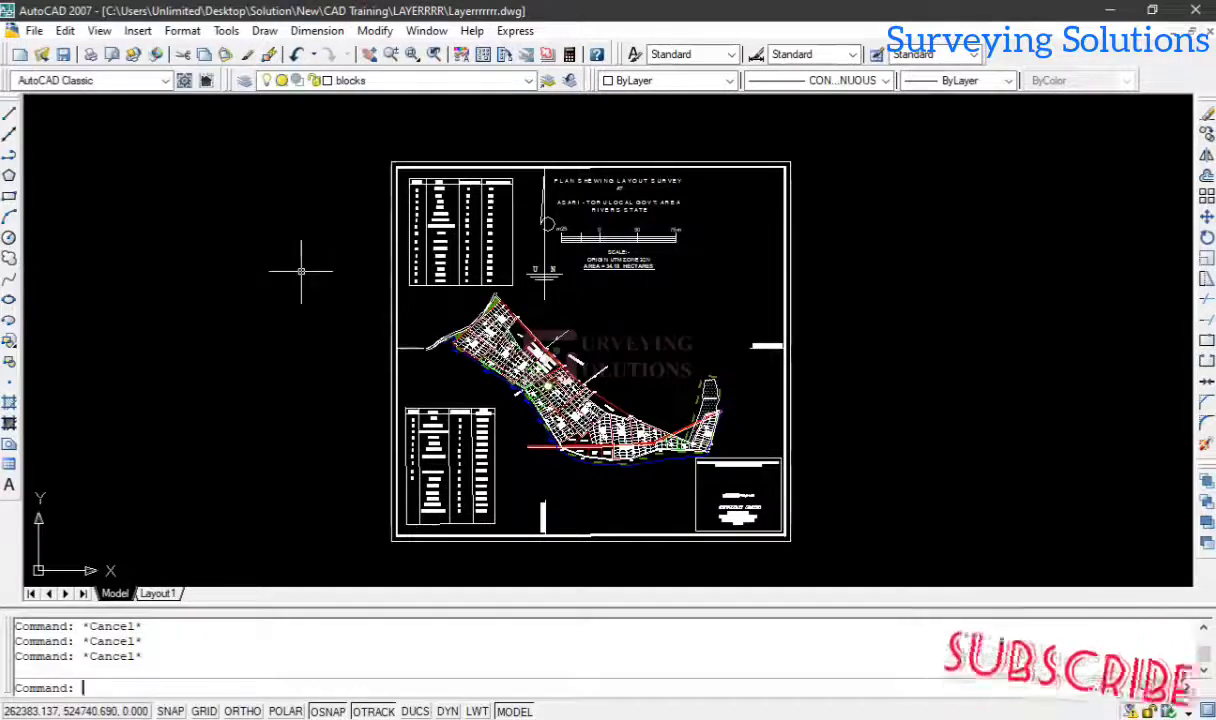
{"action": "type", "text": "z"}
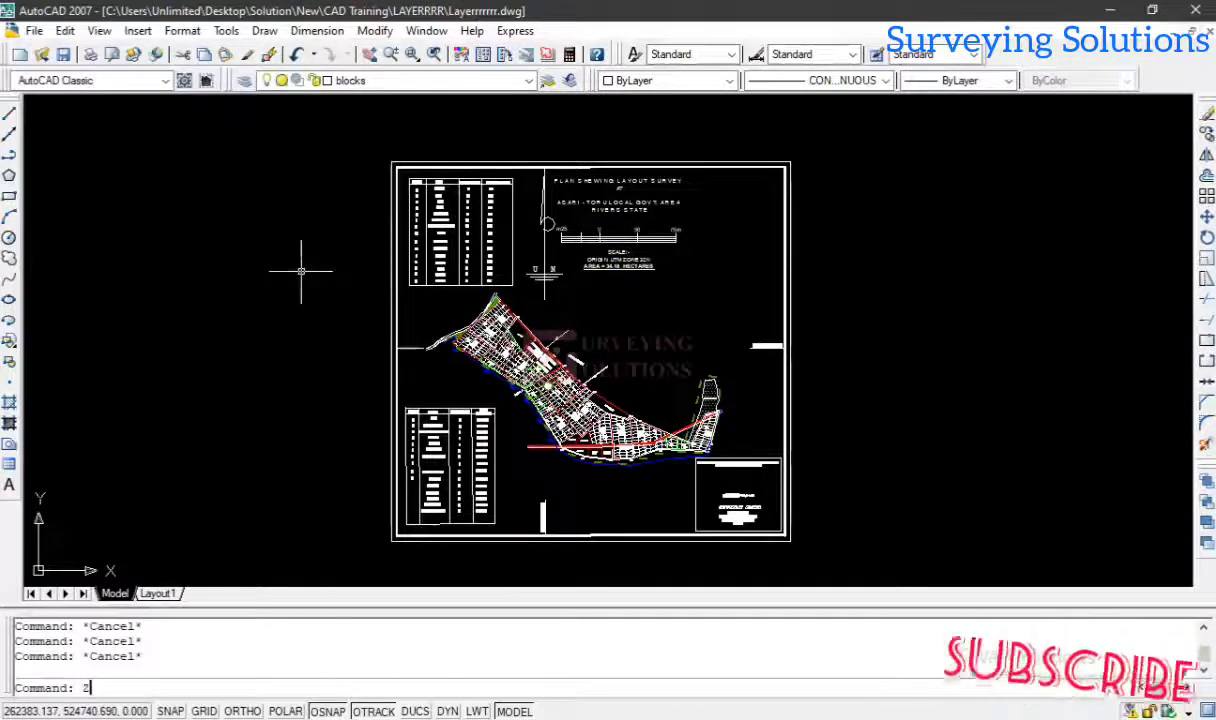
{"action": "key", "text": "Return"}
{"action": "type", "text": "e"}
{"action": "key", "text": "Return"}
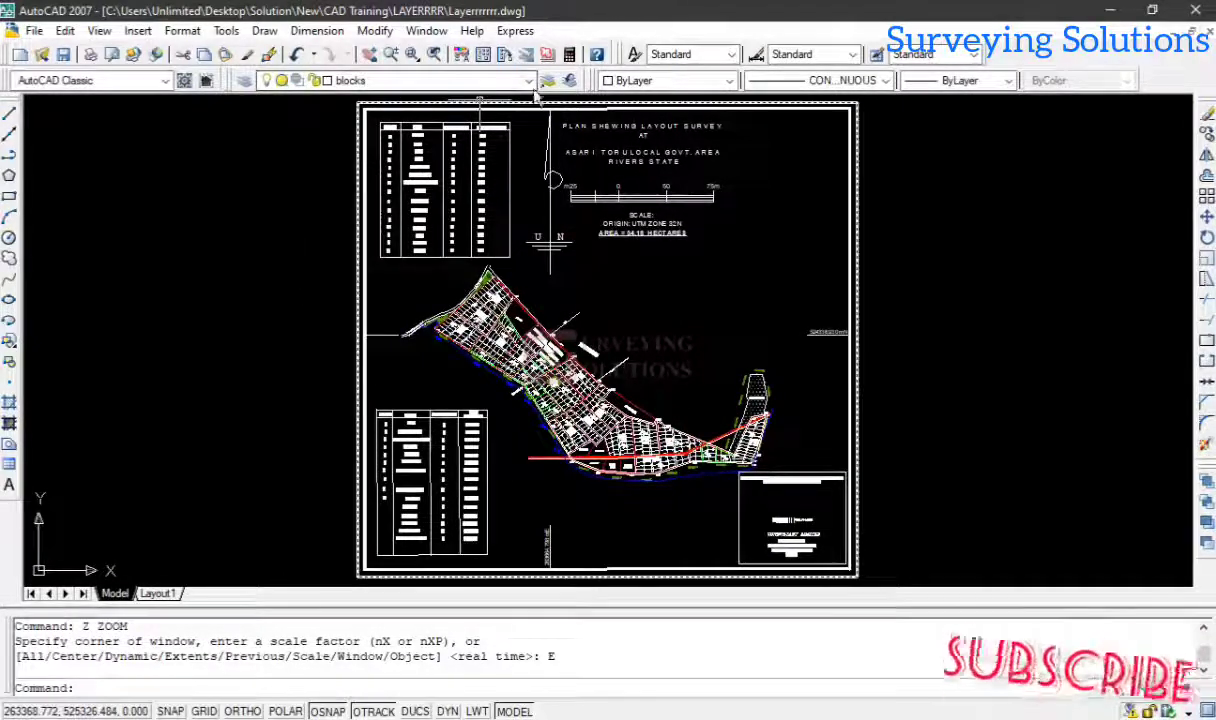
Try to delete the VEG layer in the Layer Properties Manager
{"action": "left_click", "coordinate": [246, 81]}
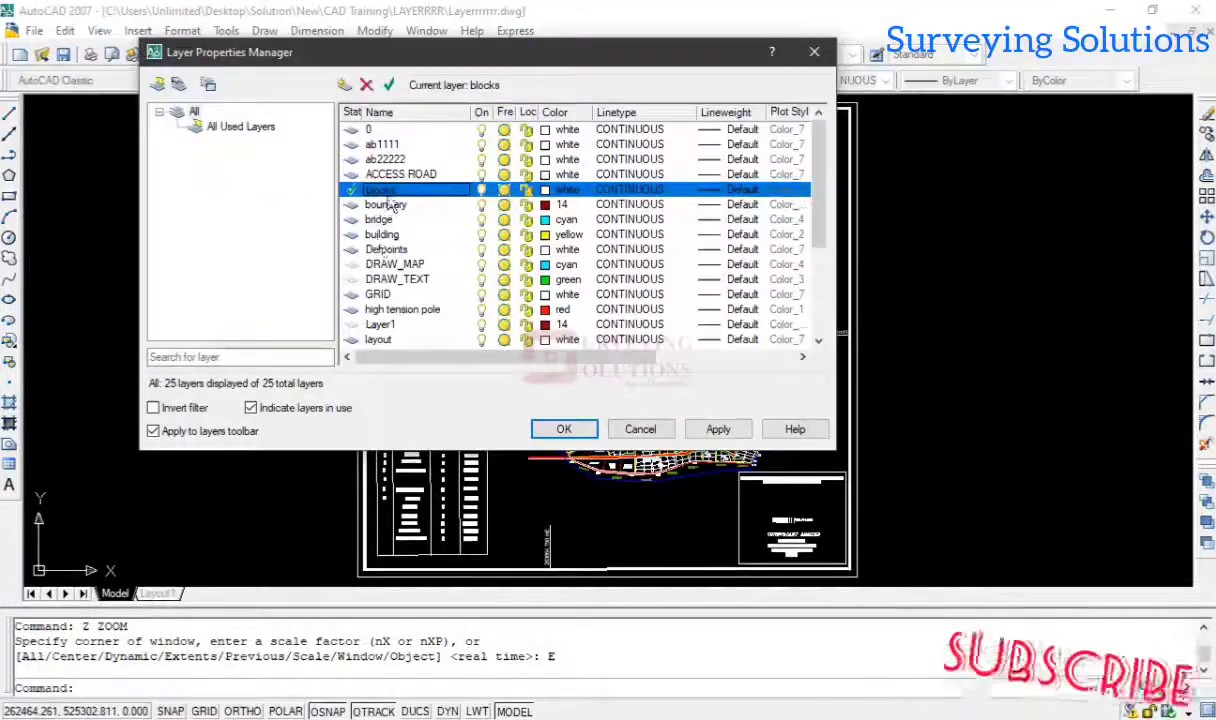
{"action": "scroll", "coordinate": [410, 300], "scroll_direction": "down", "scroll_amount": 3}
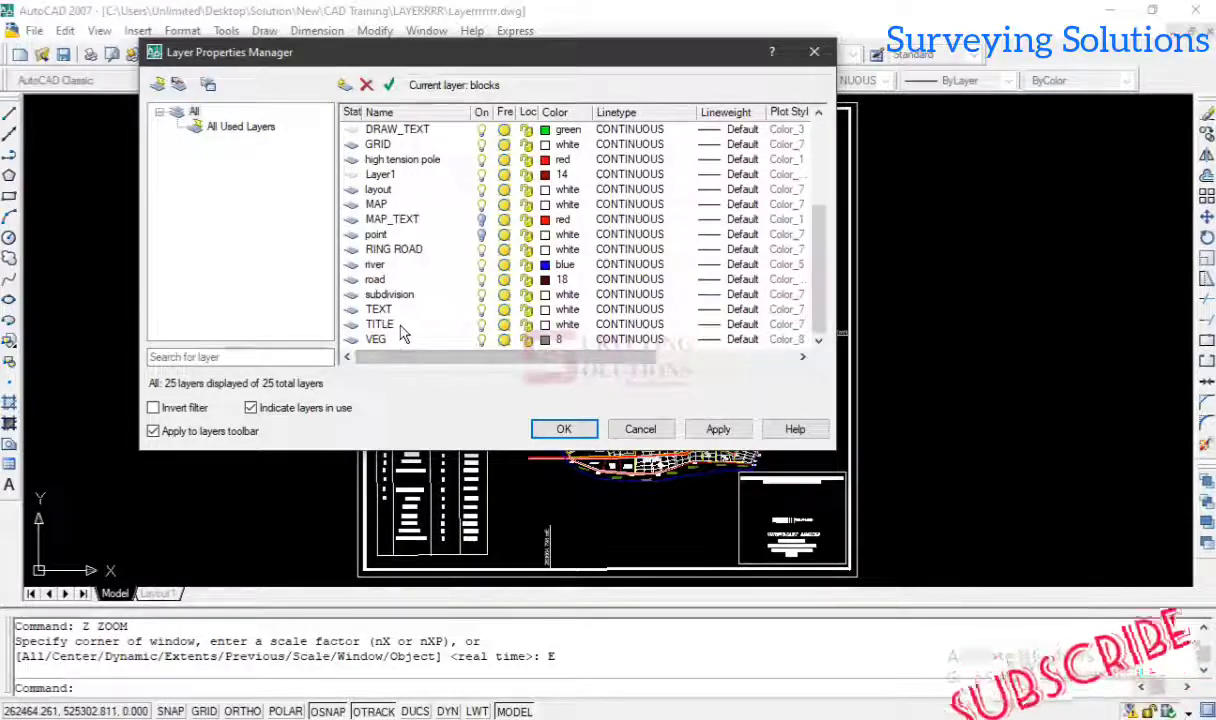
{"action": "scroll", "coordinate": [404, 323], "scroll_direction": "up", "scroll_amount": 3}
{"action": "scroll", "coordinate": [404, 323], "scroll_direction": "down", "scroll_amount": 3}
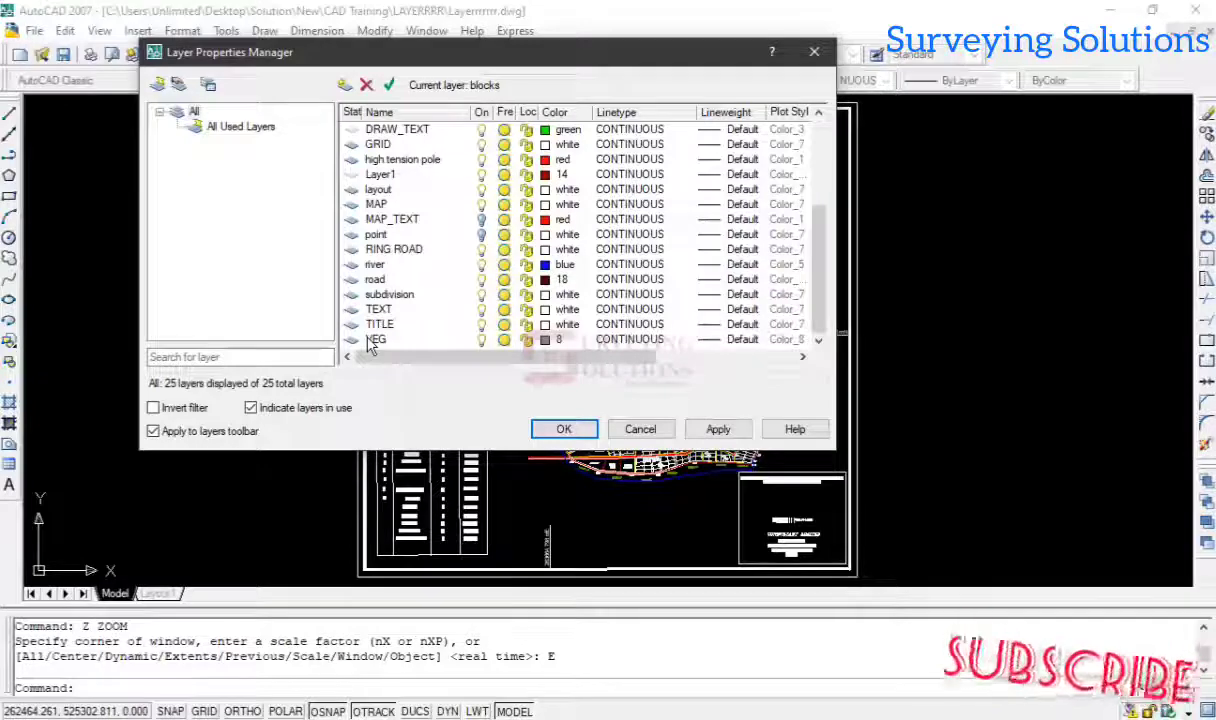
{"action": "left_click", "coordinate": [376, 340]}
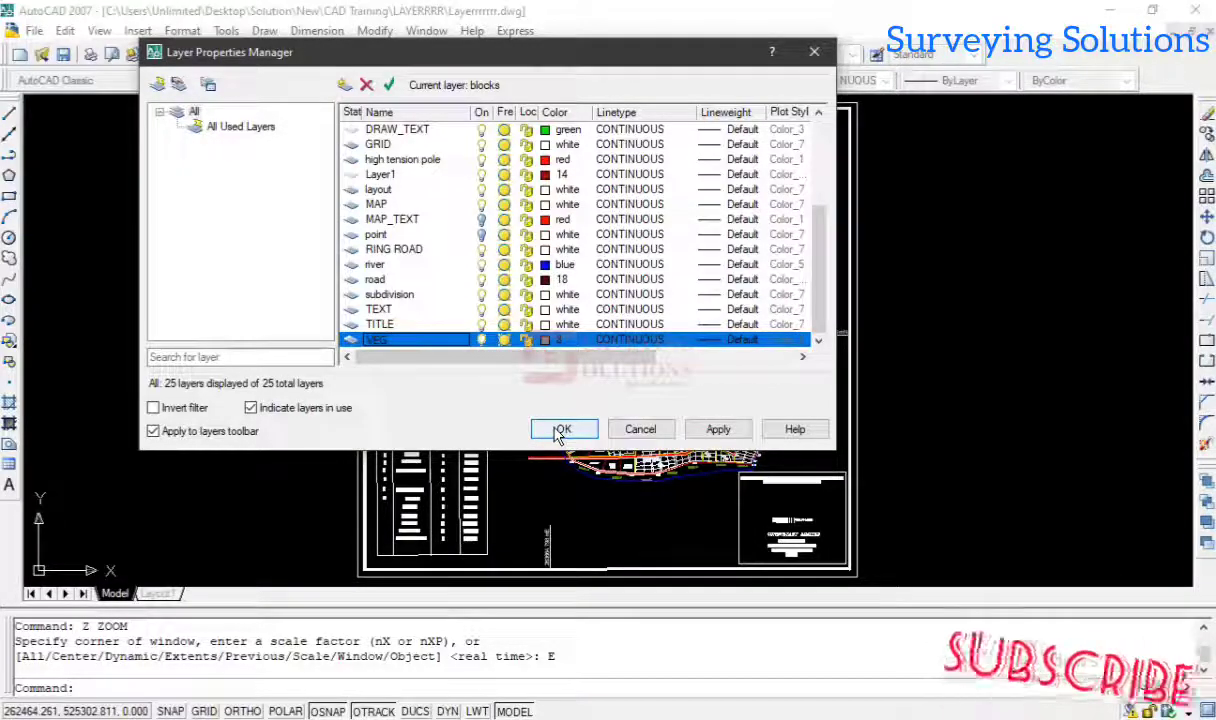
{"action": "left_click", "coordinate": [367, 87]}
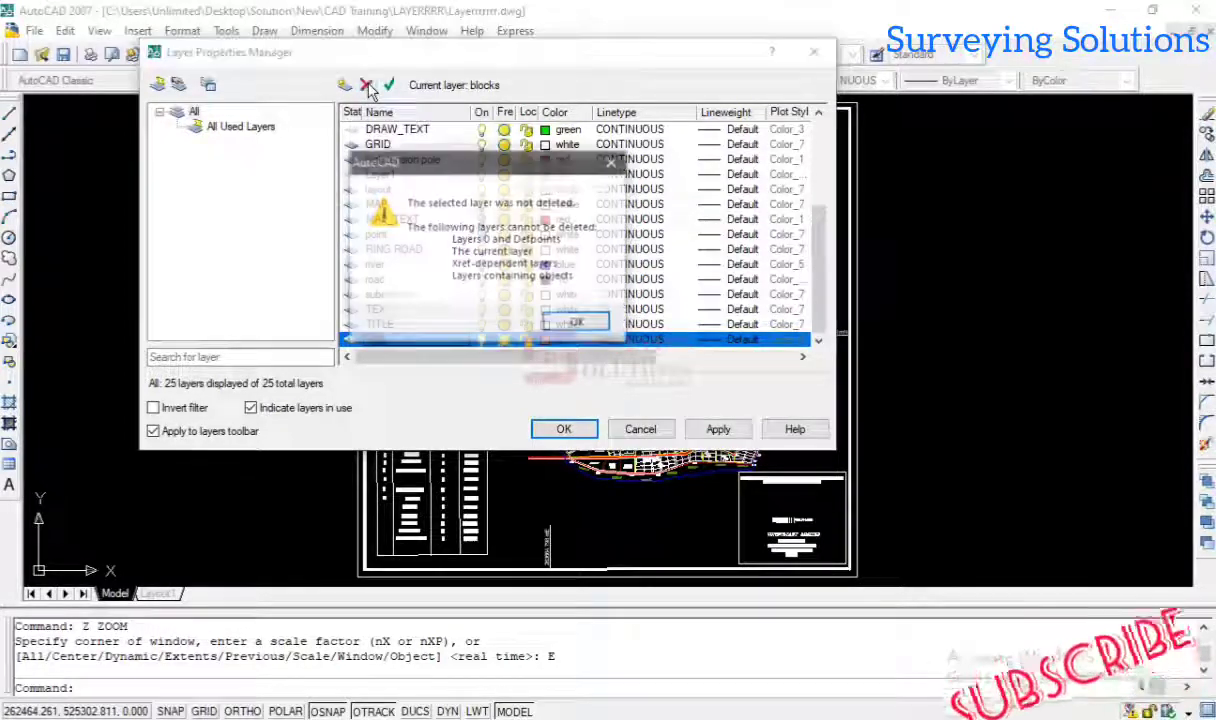
{"action": "left_click_drag", "start_coordinate": [463, 127], "coordinate": [457, 121]}
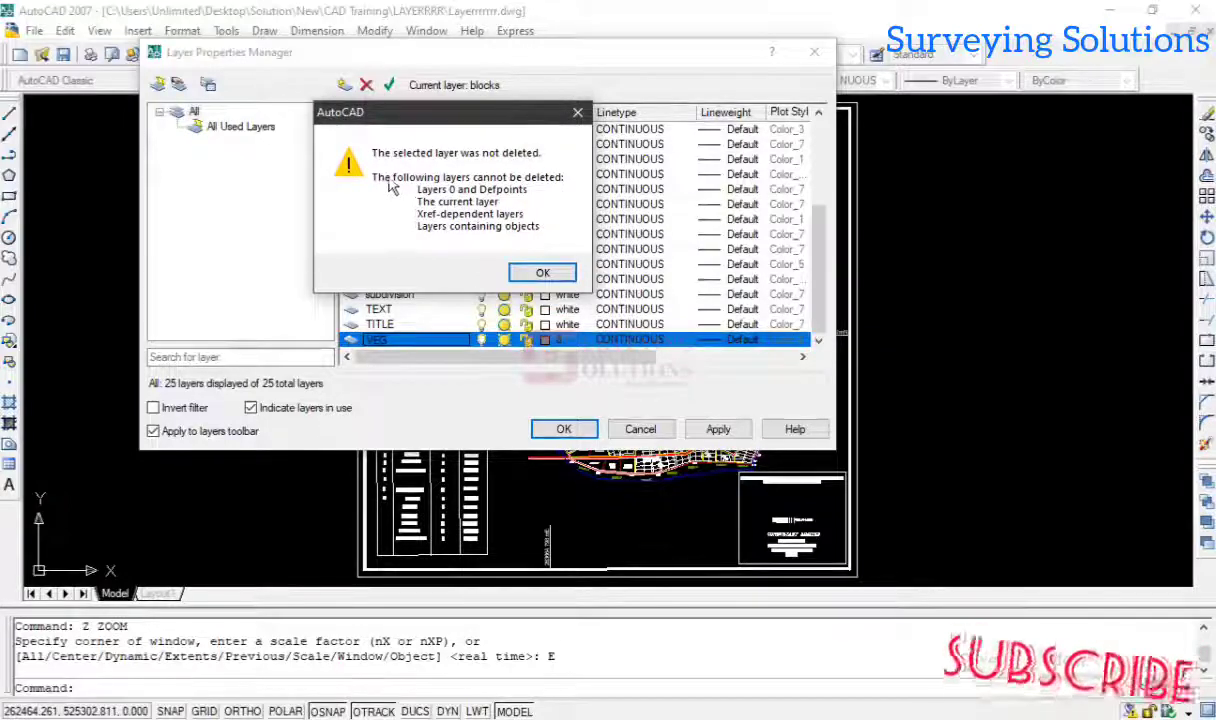
{"action": "left_click", "coordinate": [532, 275]}
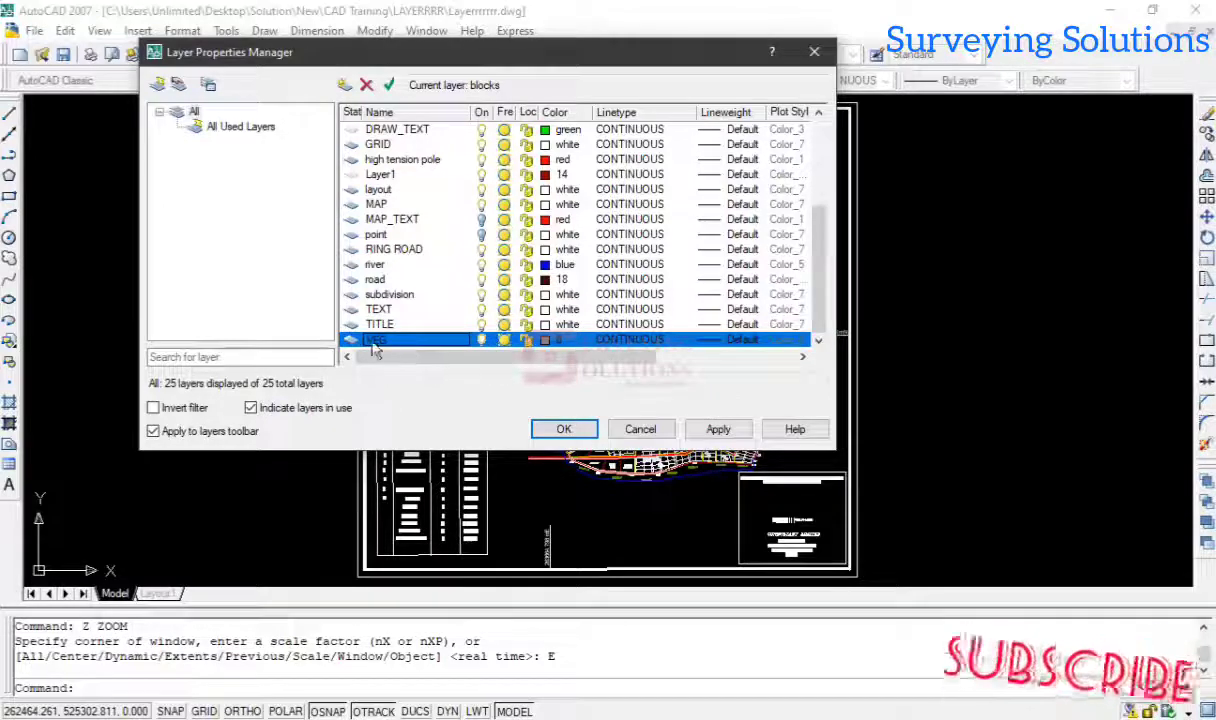
Turn off the VEG layer, apply the change and inspect the plan around the flooded area
{"action": "left_click", "coordinate": [482, 340]}
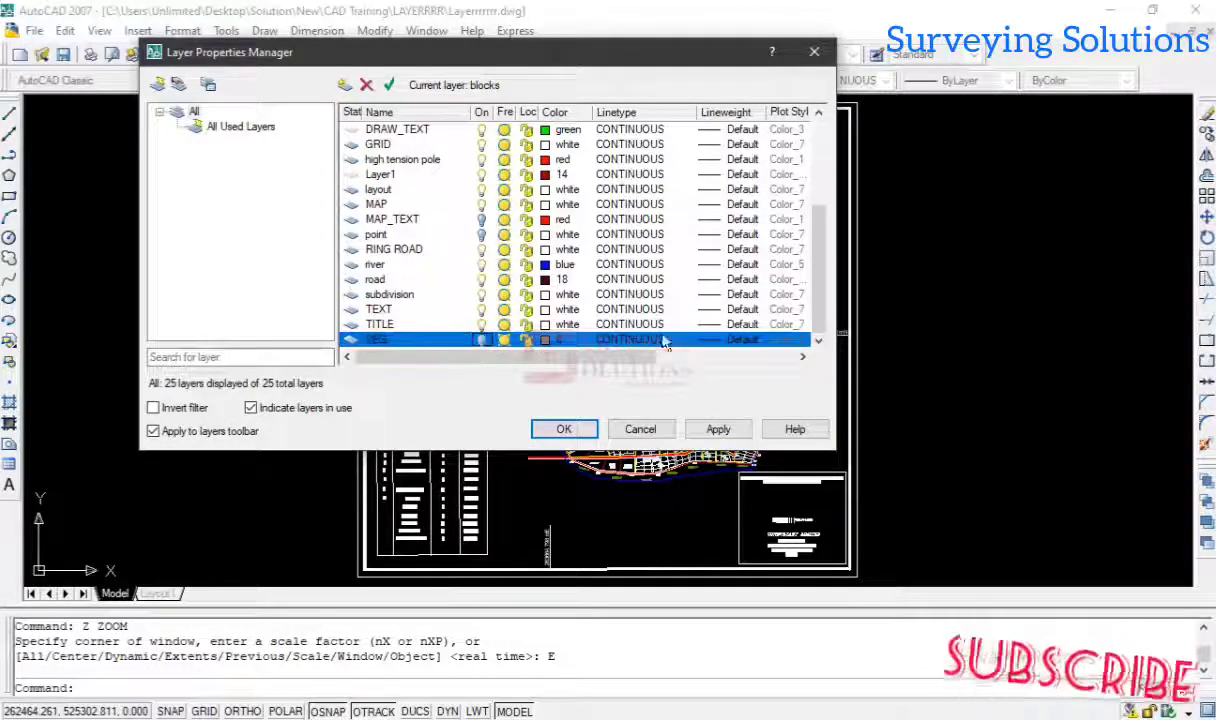
{"action": "left_click", "coordinate": [710, 427]}
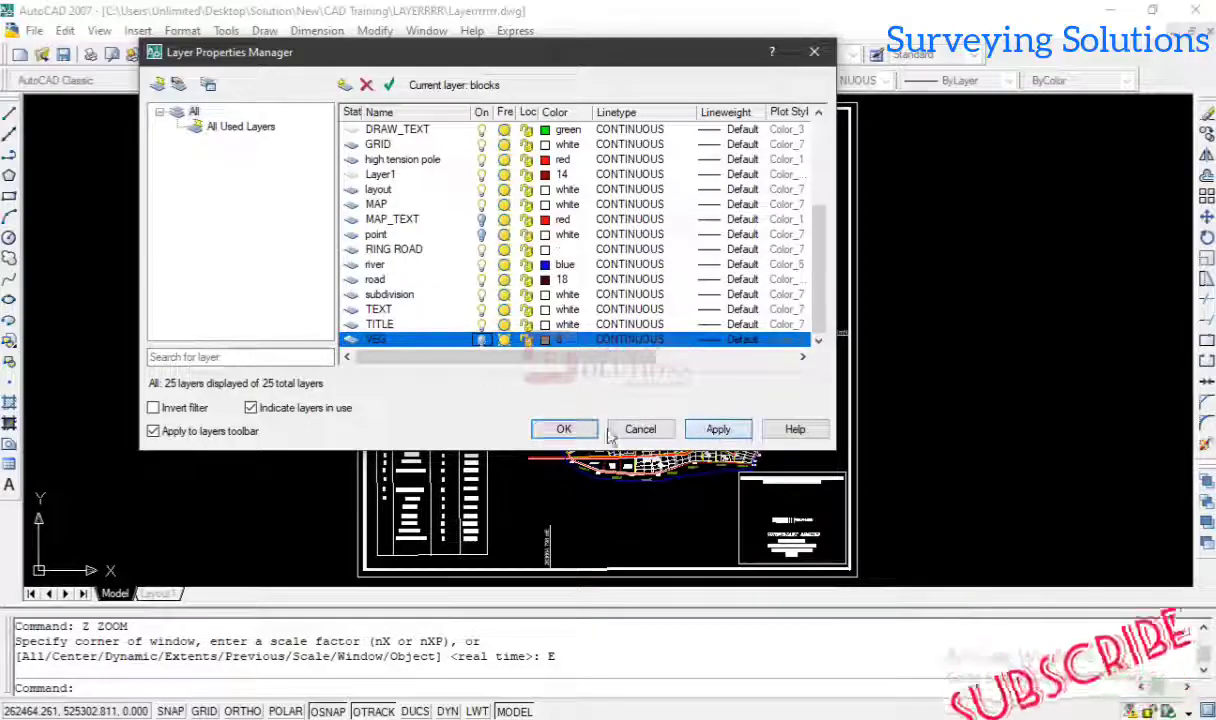
{"action": "left_click", "coordinate": [563, 429]}
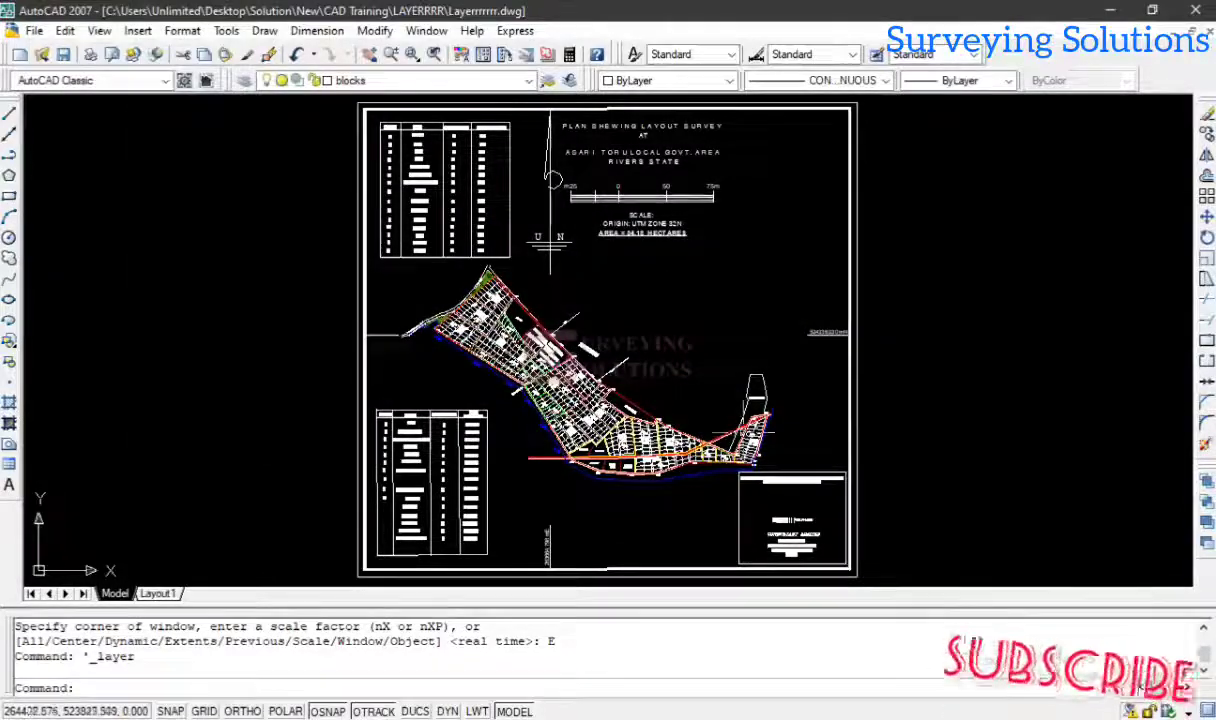
{"action": "scroll", "coordinate": [760, 410], "scroll_direction": "up", "scroll_amount": 5}
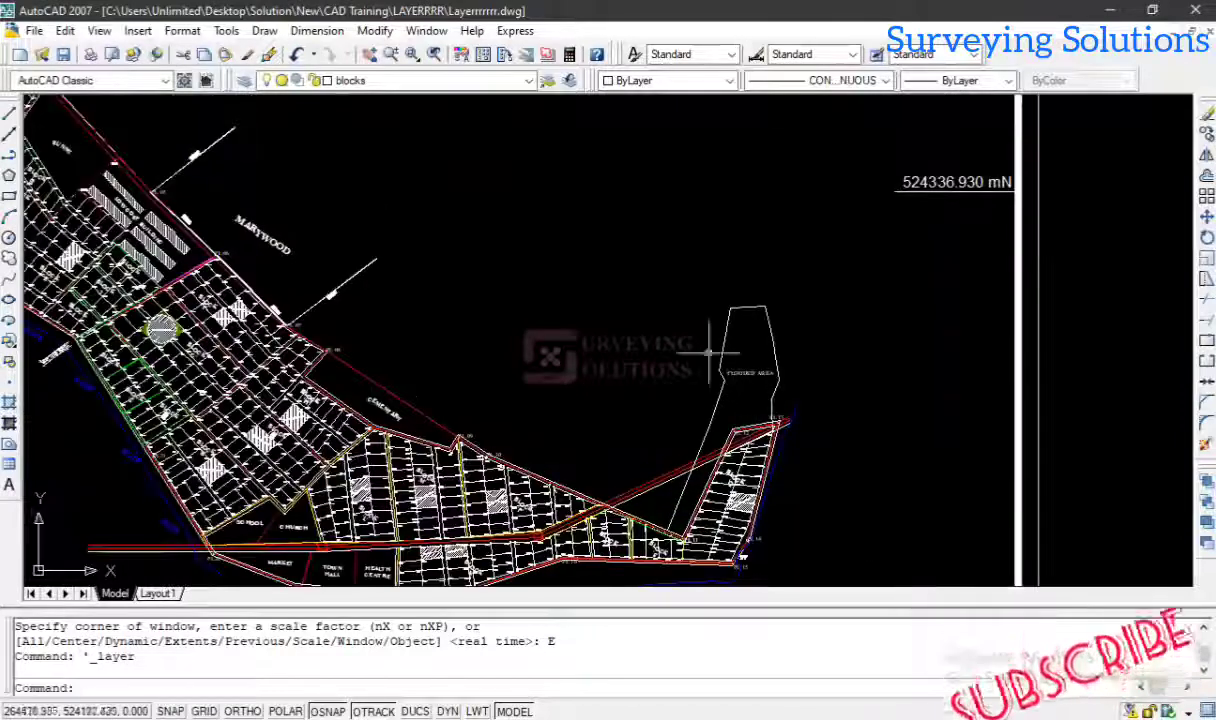
Turn the VEG layer back on and zoom to the drawing's extents
{"action": "left_click", "coordinate": [532, 82]}
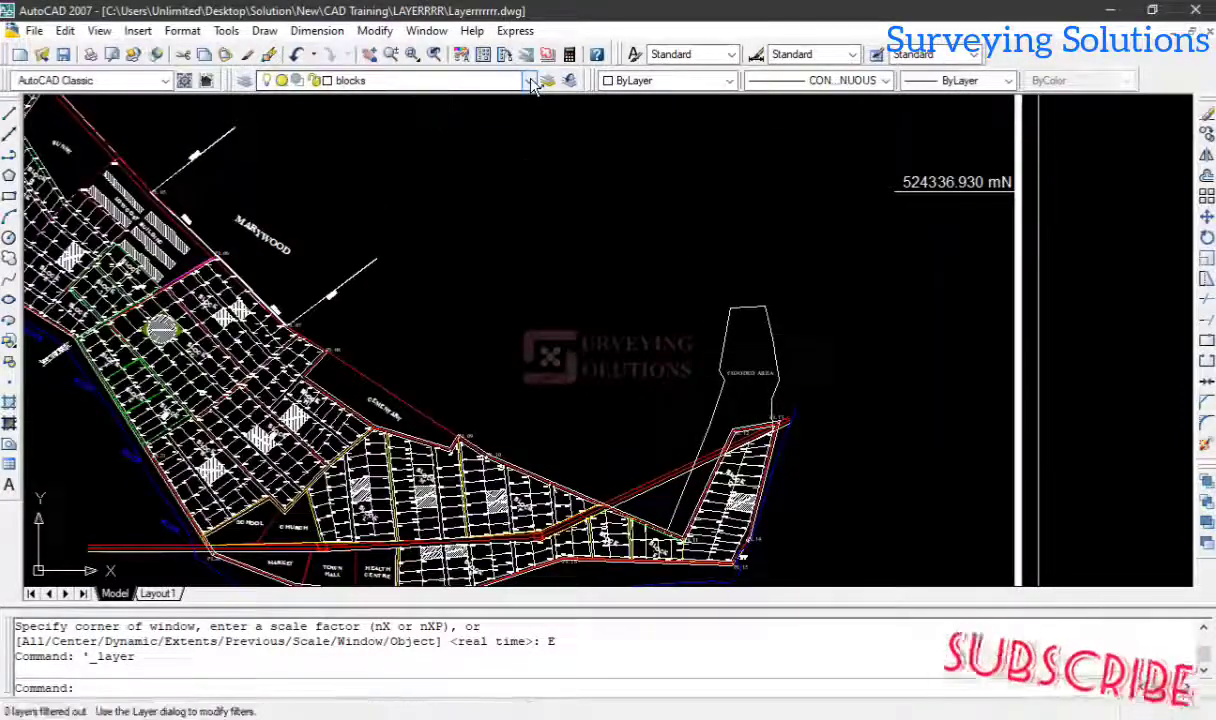
{"action": "left_click", "coordinate": [532, 82]}
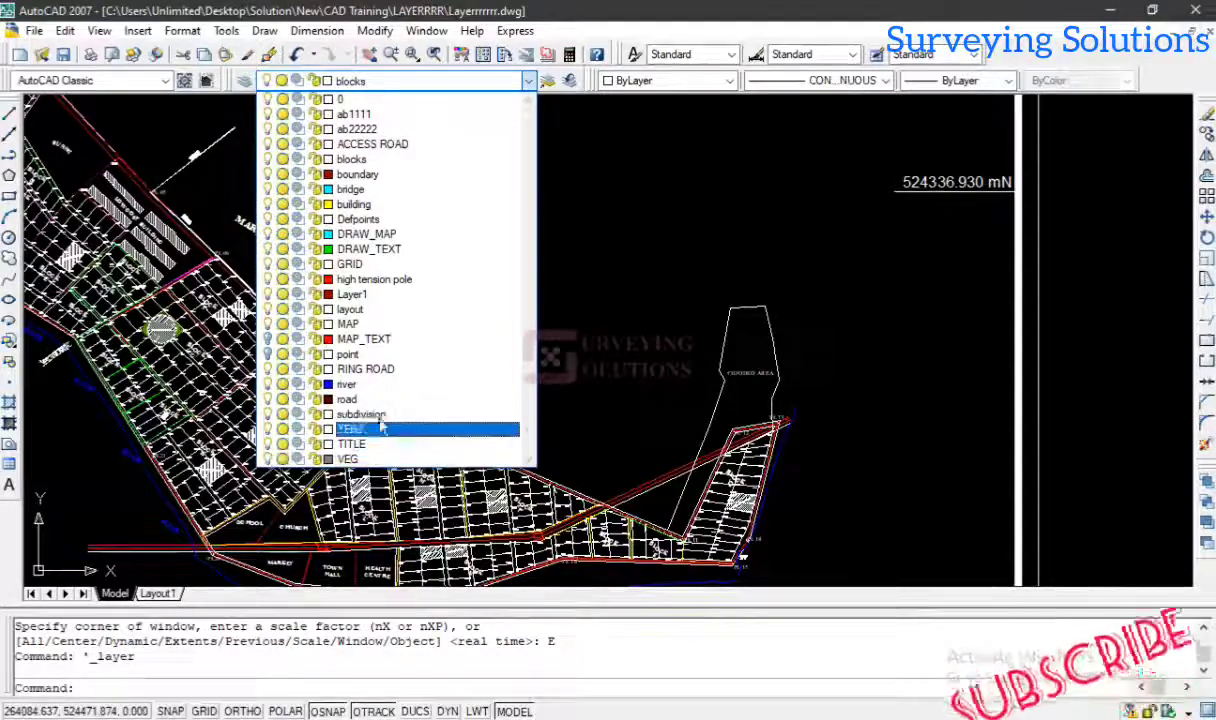
{"action": "left_click", "coordinate": [628, 327]}
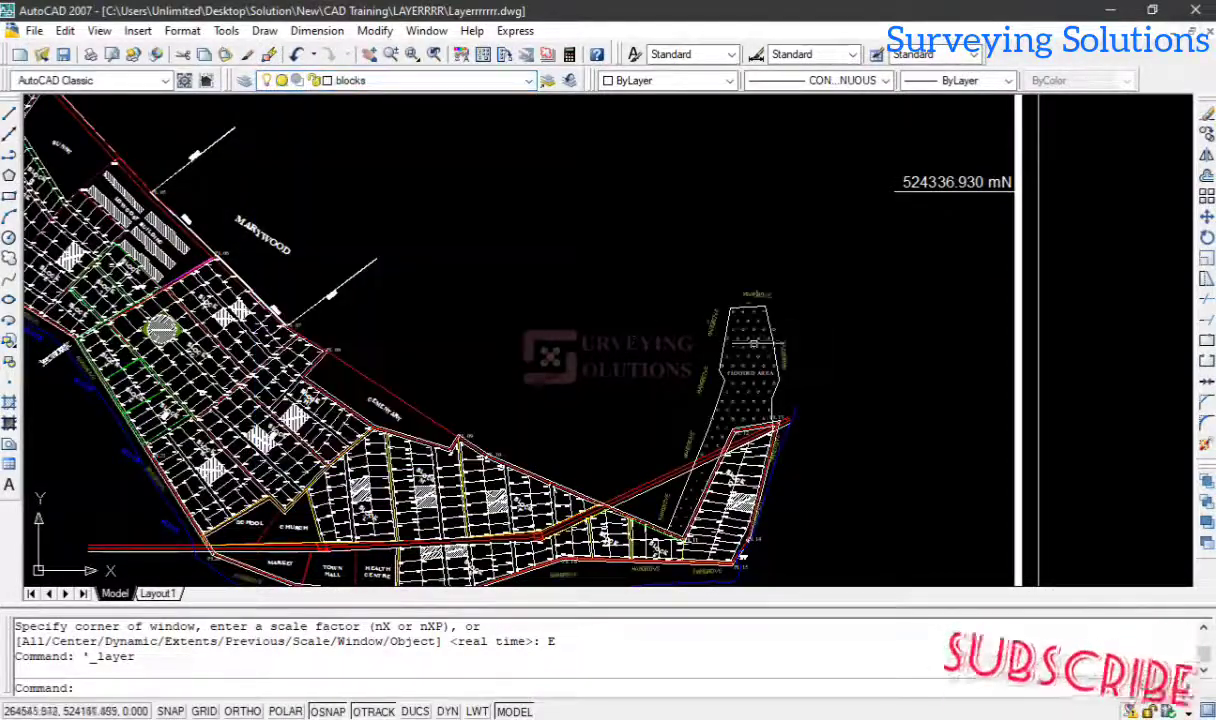
{"action": "middle_click", "coordinate": [543, 217]}
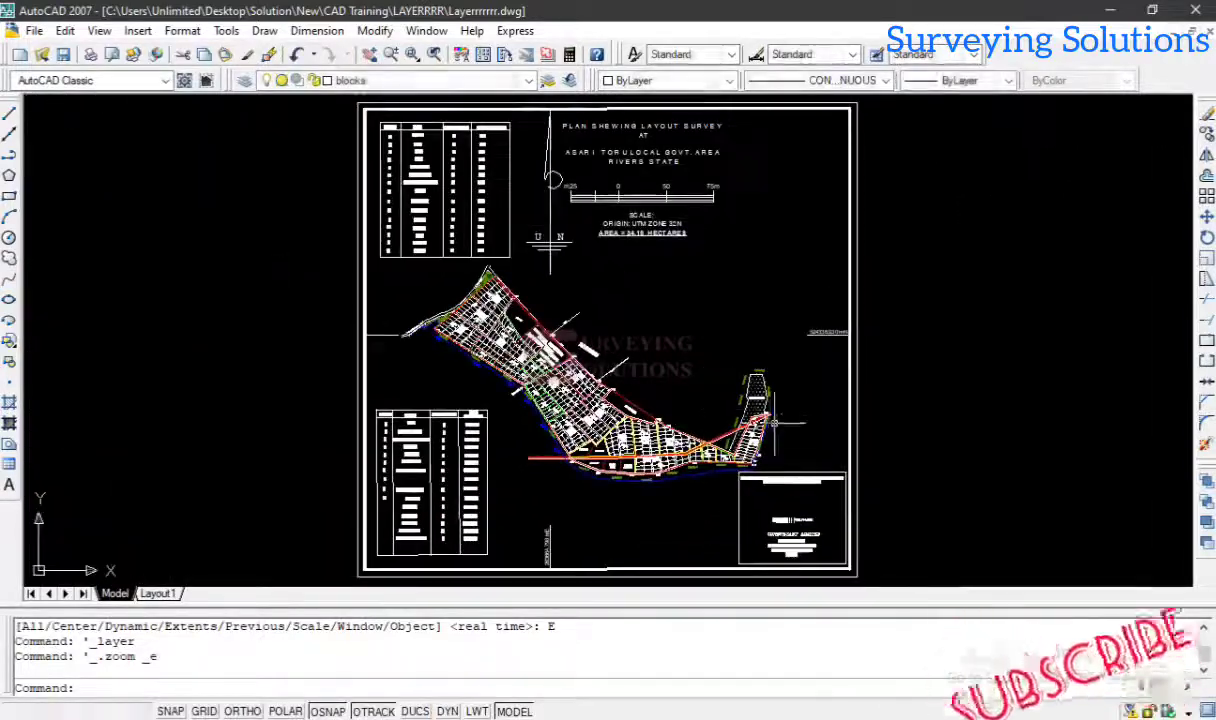
Select all objects in the survey plan and start Quick Select on the current selection
{"action": "scroll", "coordinate": [770, 415], "scroll_direction": "up", "scroll_amount": 2}
{"action": "scroll", "coordinate": [765, 410], "scroll_direction": "down", "scroll_amount": 3}
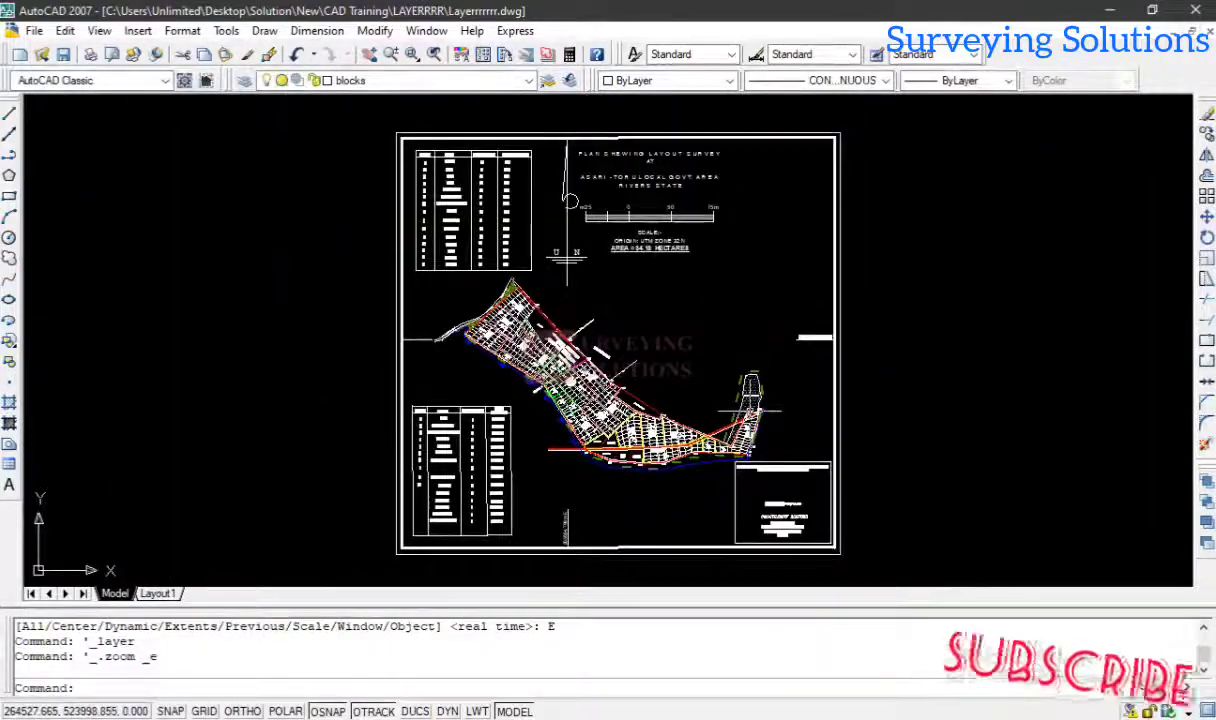
{"action": "scroll", "coordinate": [752, 410], "scroll_direction": "up", "scroll_amount": 2}
{"action": "scroll", "coordinate": [752, 410], "scroll_direction": "down", "scroll_amount": 3}
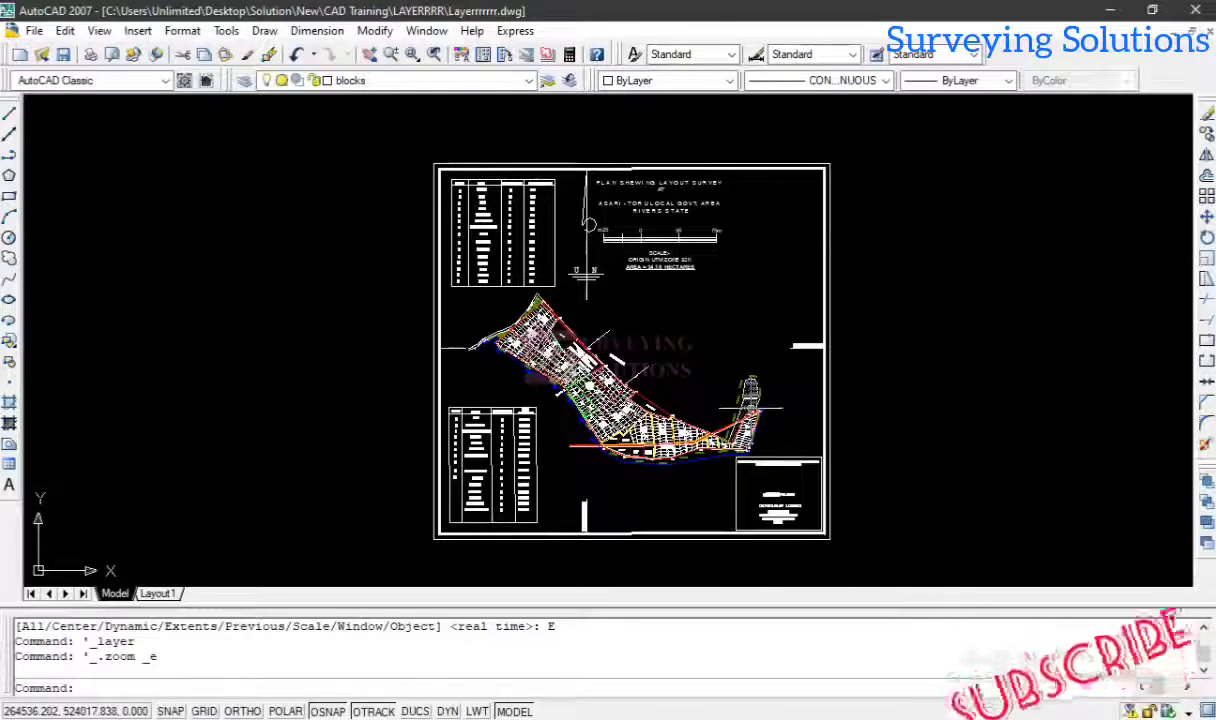
{"action": "key", "text": "ctrl+a"}
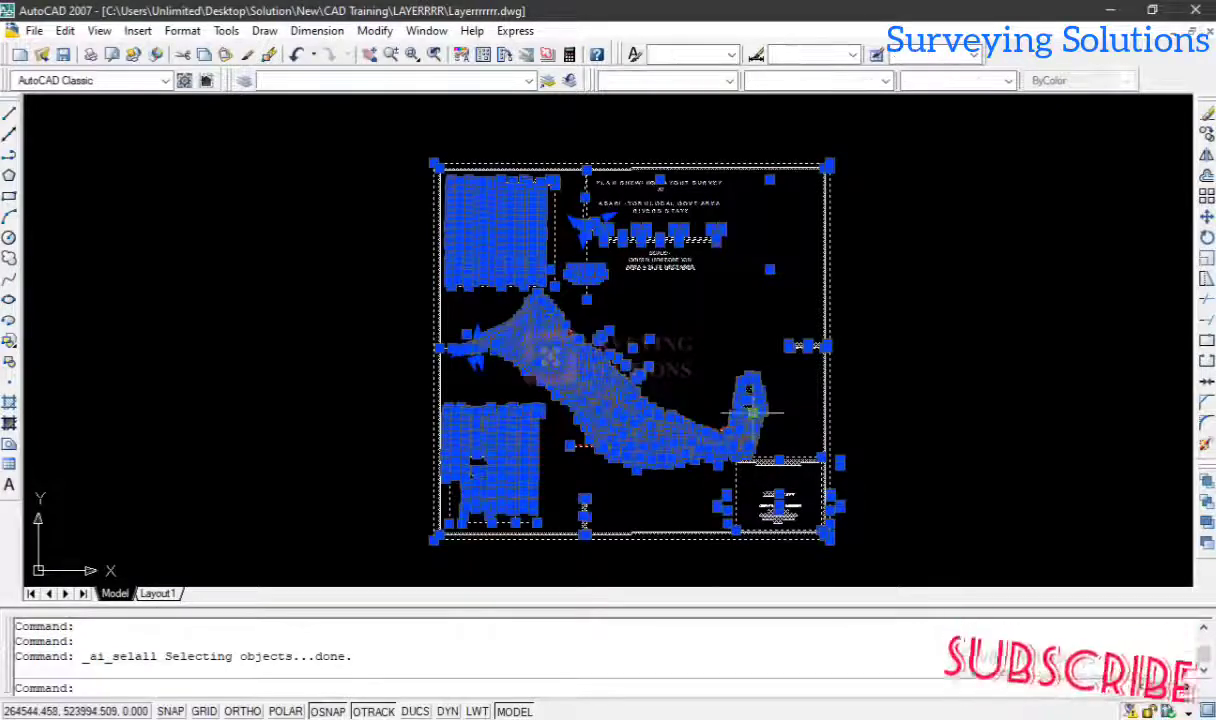
{"action": "right_click", "coordinate": [933, 250]}
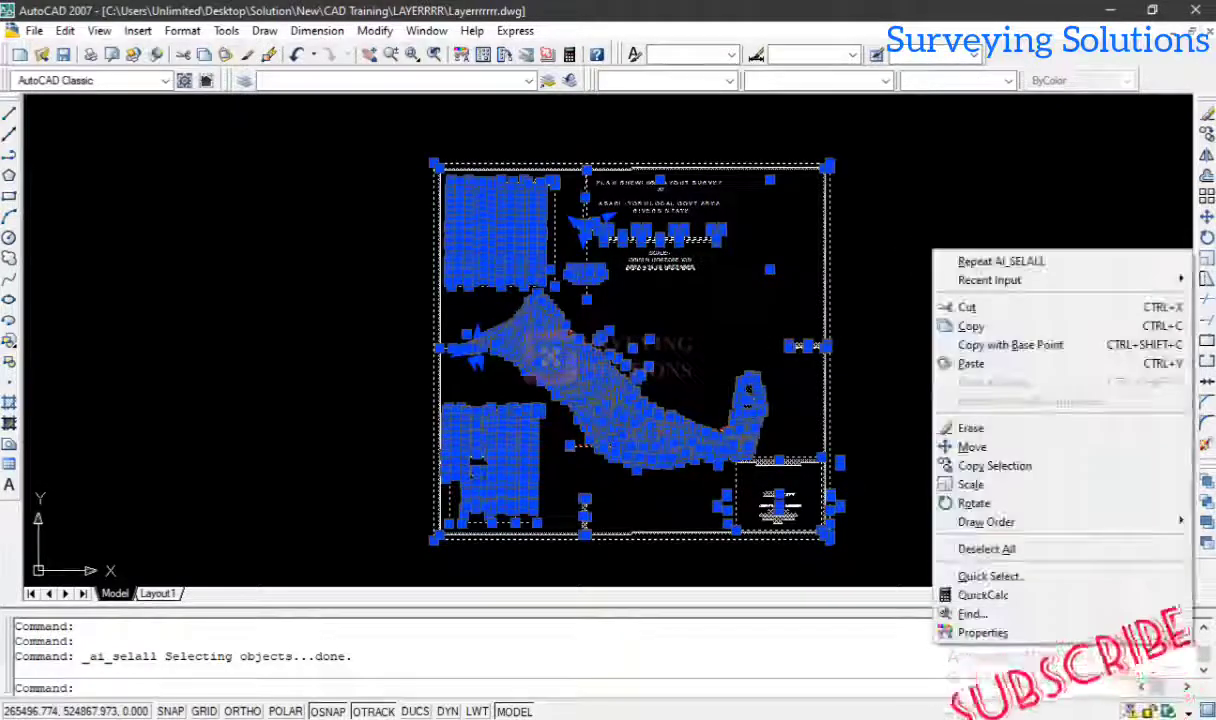
{"action": "left_click", "coordinate": [992, 577]}
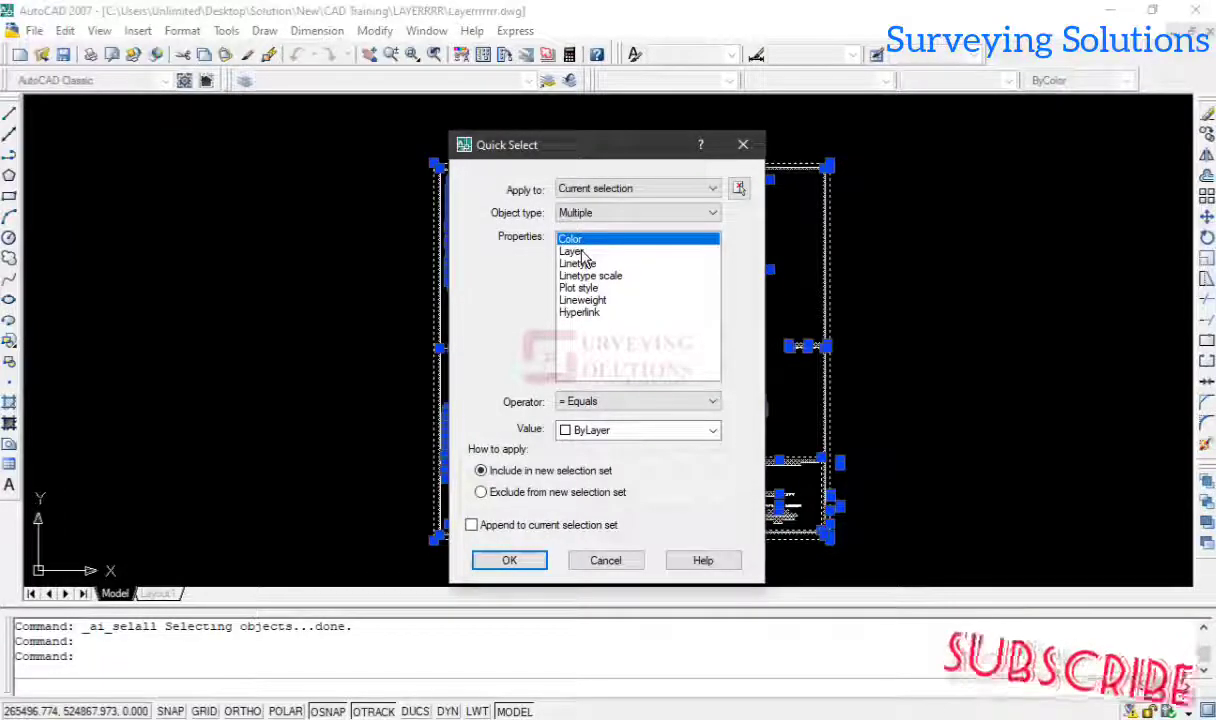
Filter the selection to objects whose Layer property equals VEG and erase them
{"action": "left_click", "coordinate": [584, 252]}
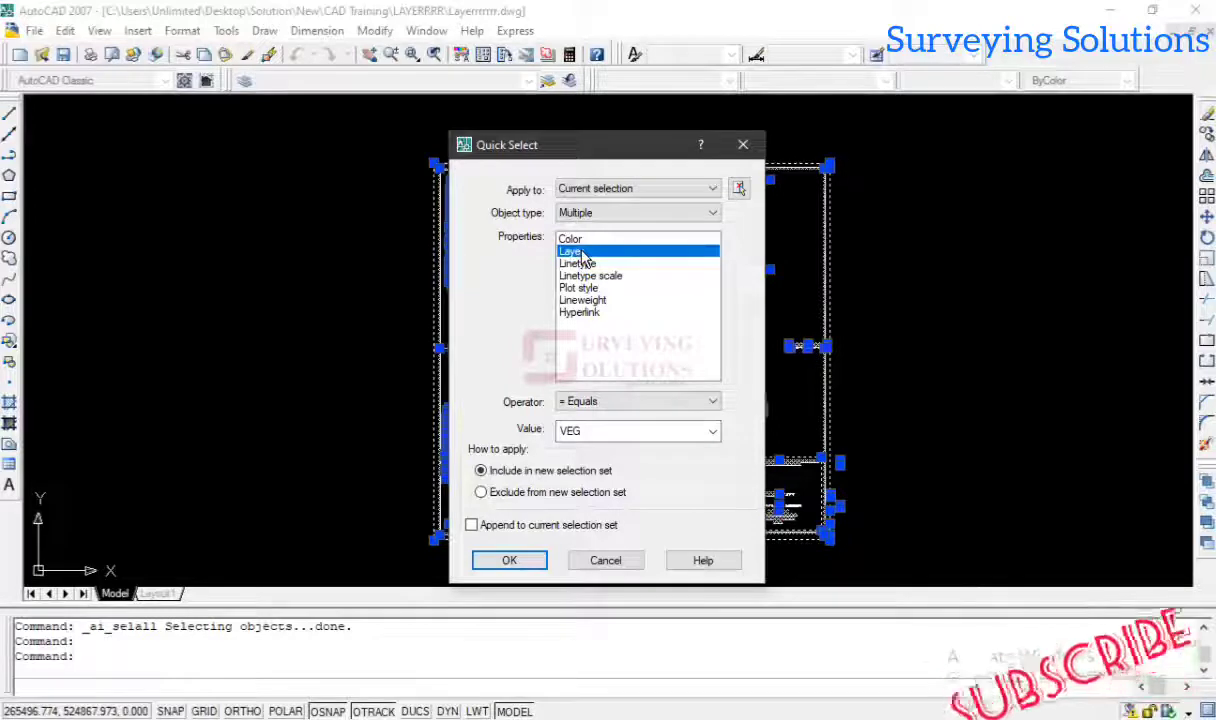
{"action": "left_click", "coordinate": [635, 405]}
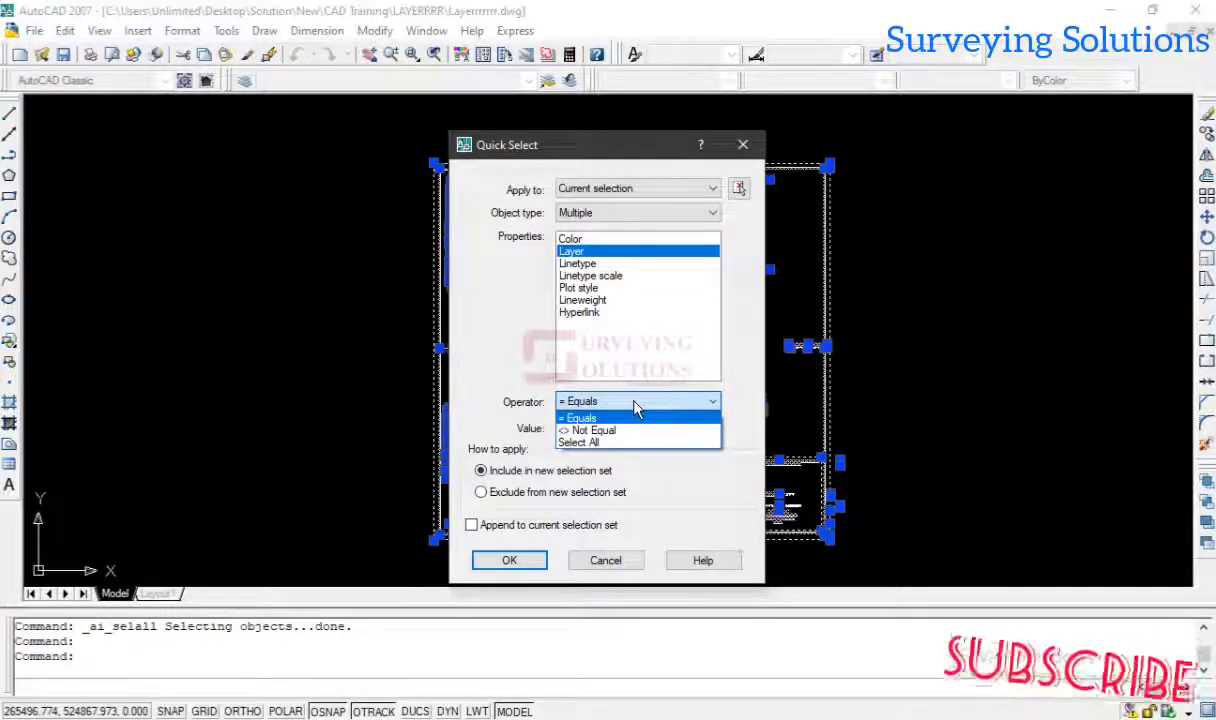
{"action": "left_click", "coordinate": [641, 417]}
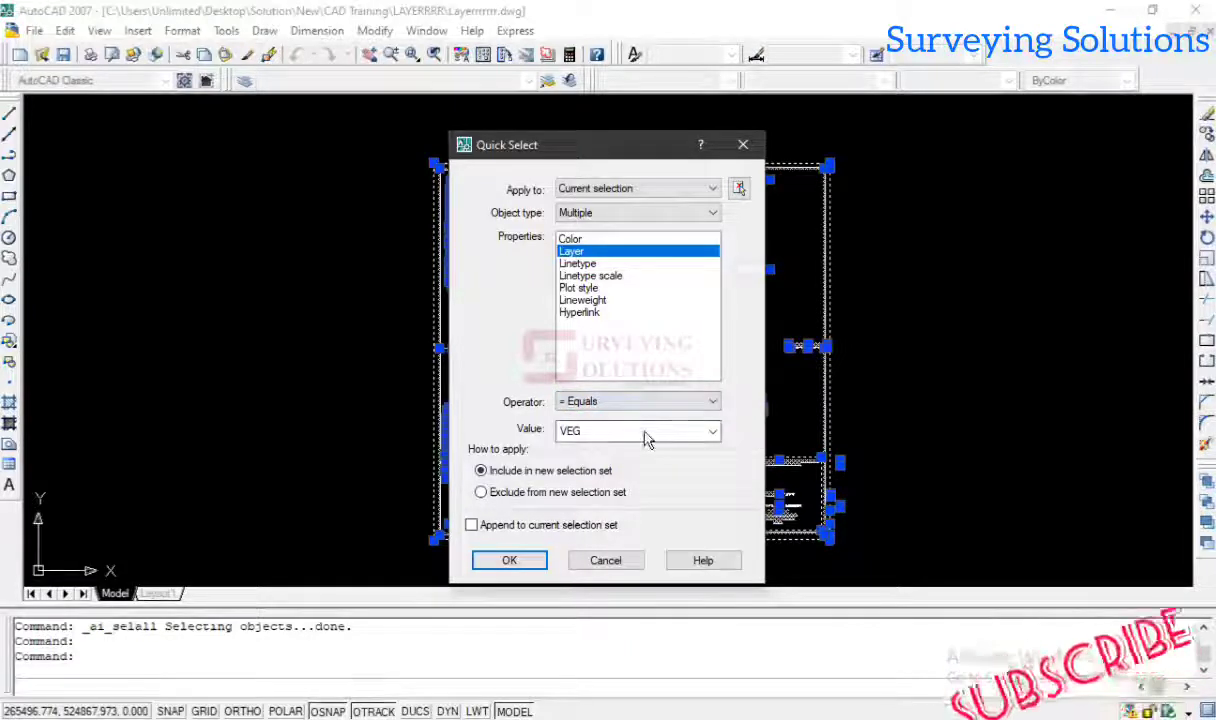
{"action": "left_click", "coordinate": [644, 436]}
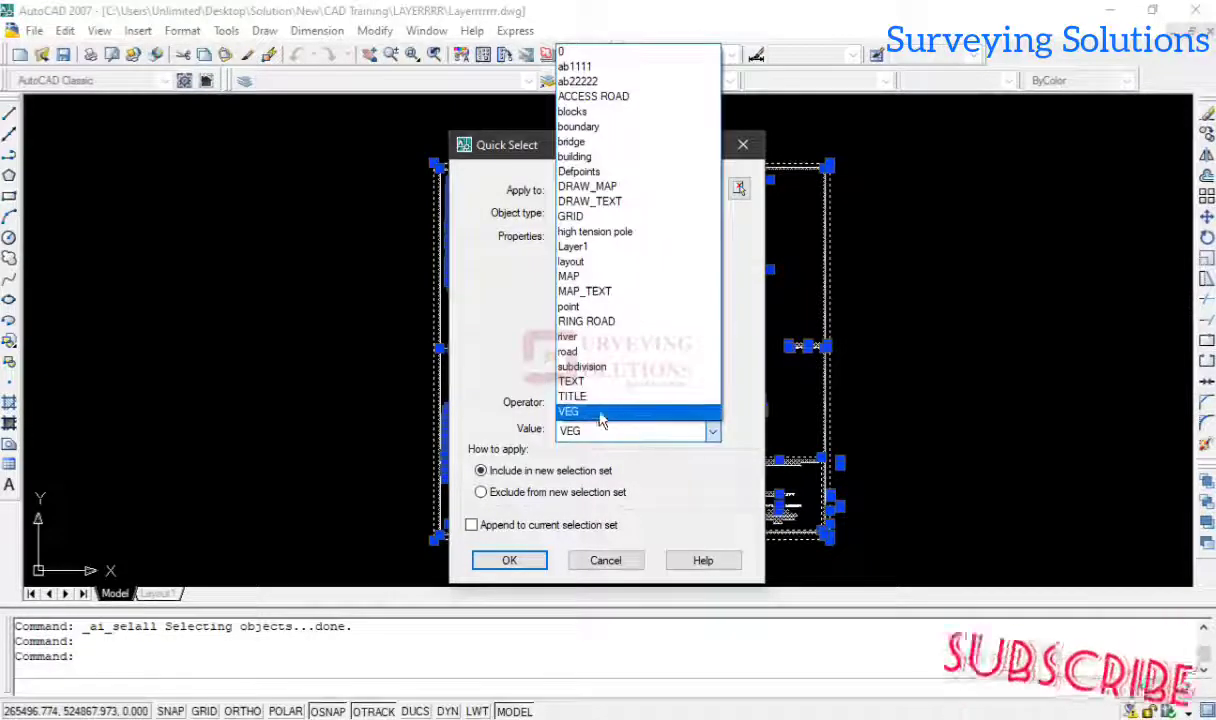
{"action": "left_click", "coordinate": [599, 413]}
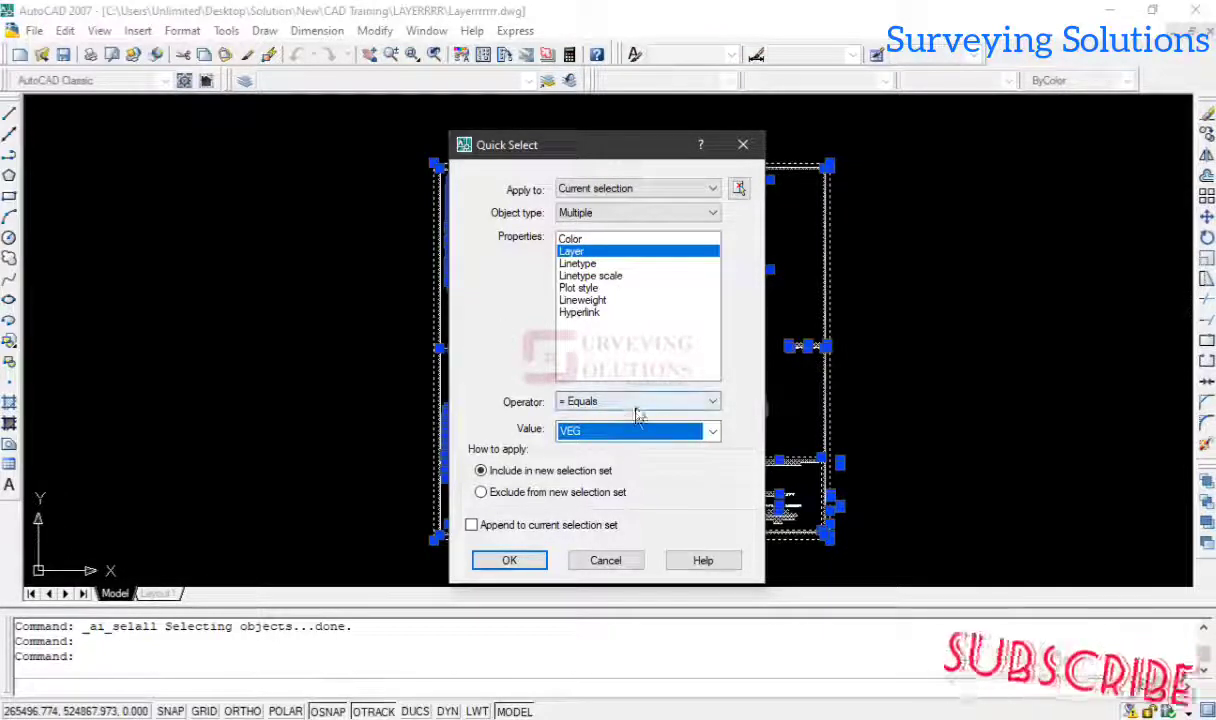
{"action": "left_click", "coordinate": [515, 562]}
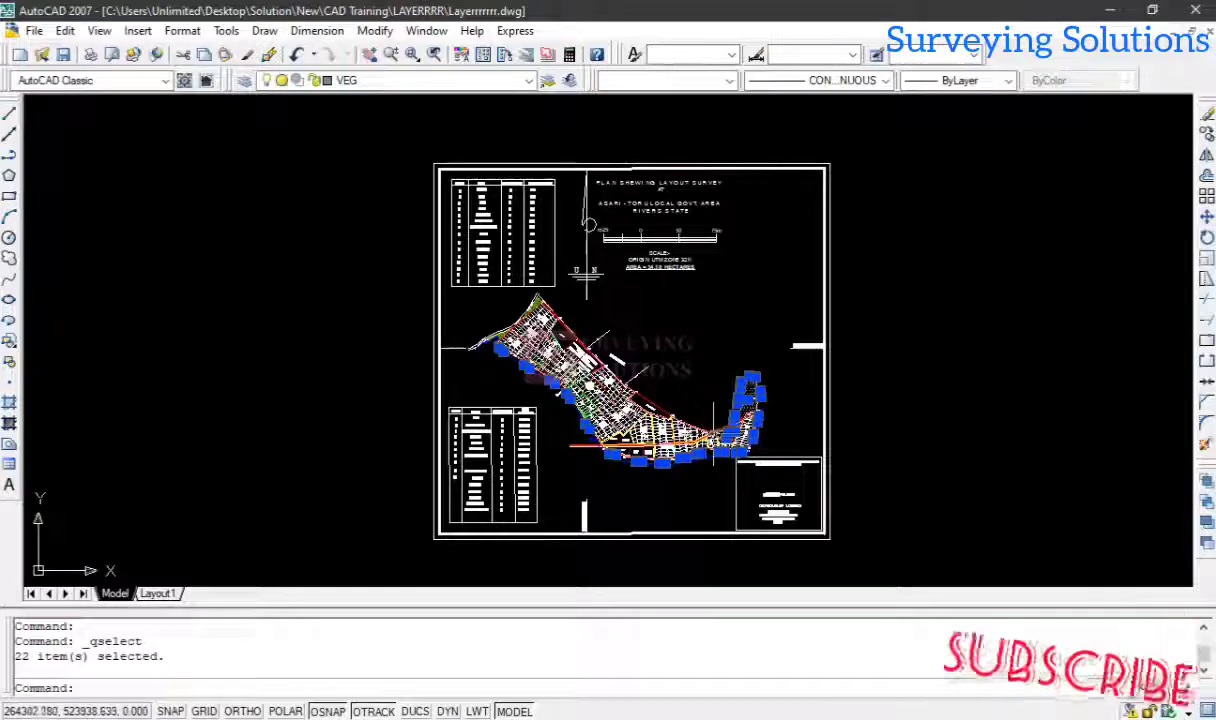
{"action": "scroll", "coordinate": [720, 445], "scroll_direction": "up", "scroll_amount": 4}
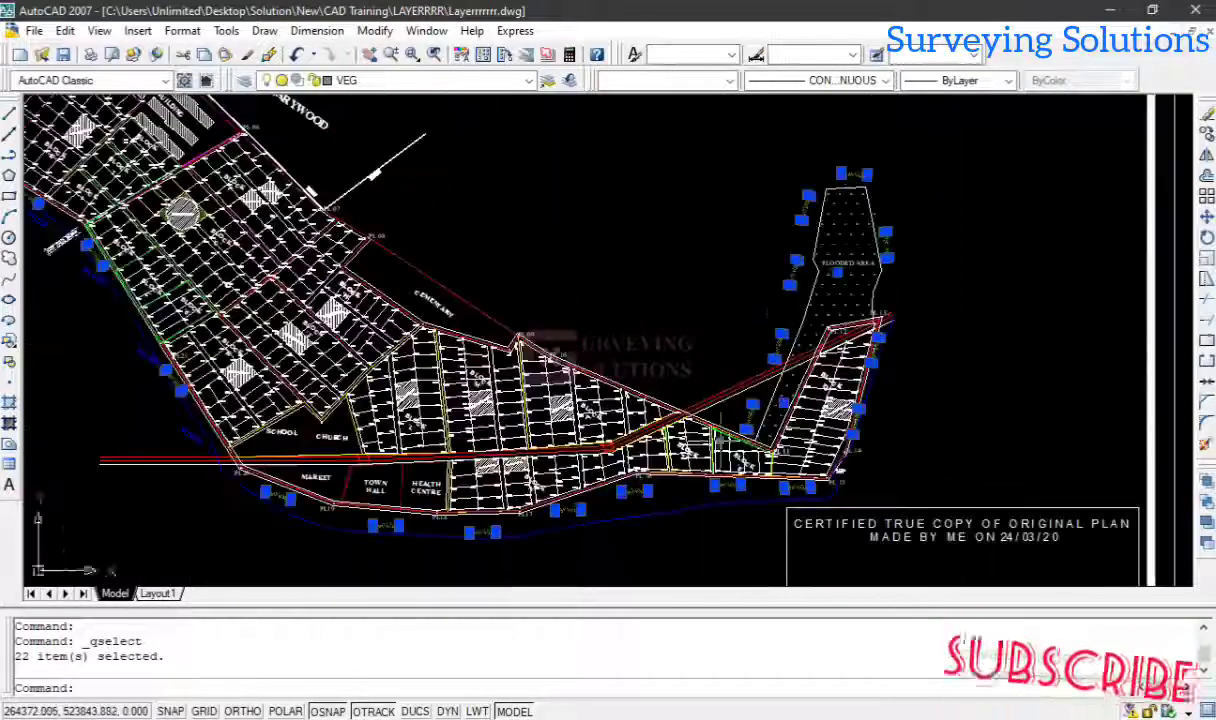
{"action": "scroll", "coordinate": [720, 445], "scroll_direction": "down", "scroll_amount": 4}
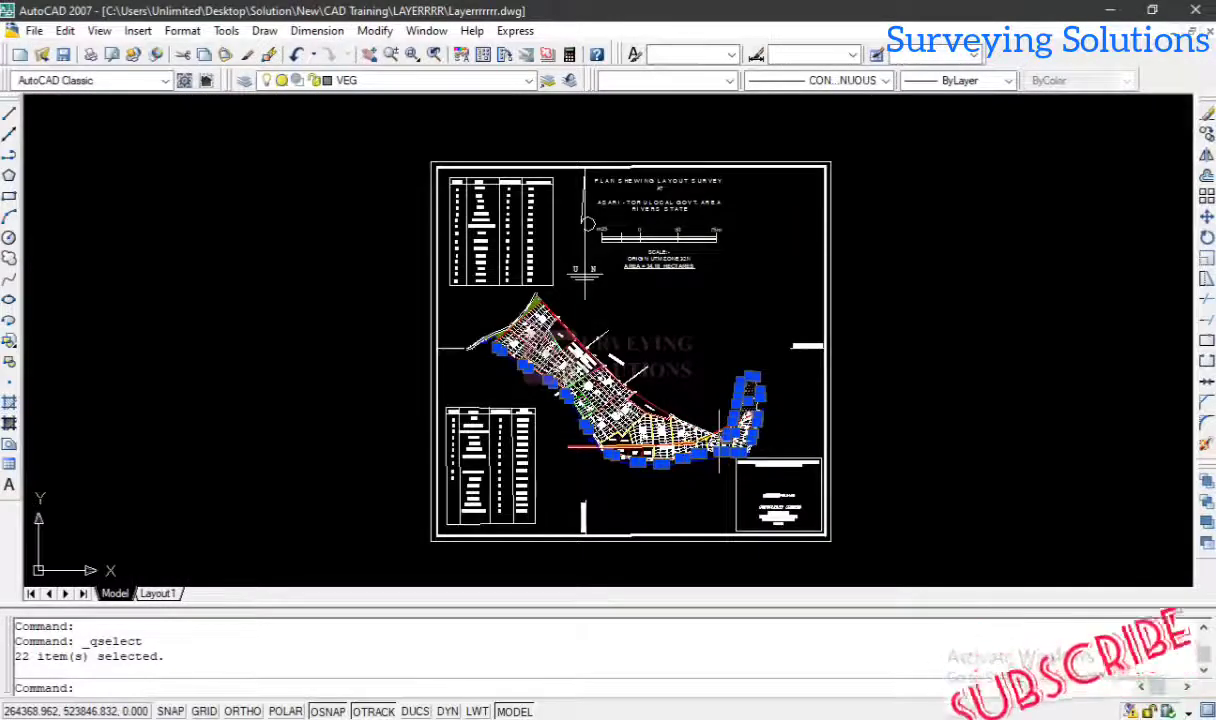
{"action": "key", "text": "Delete"}
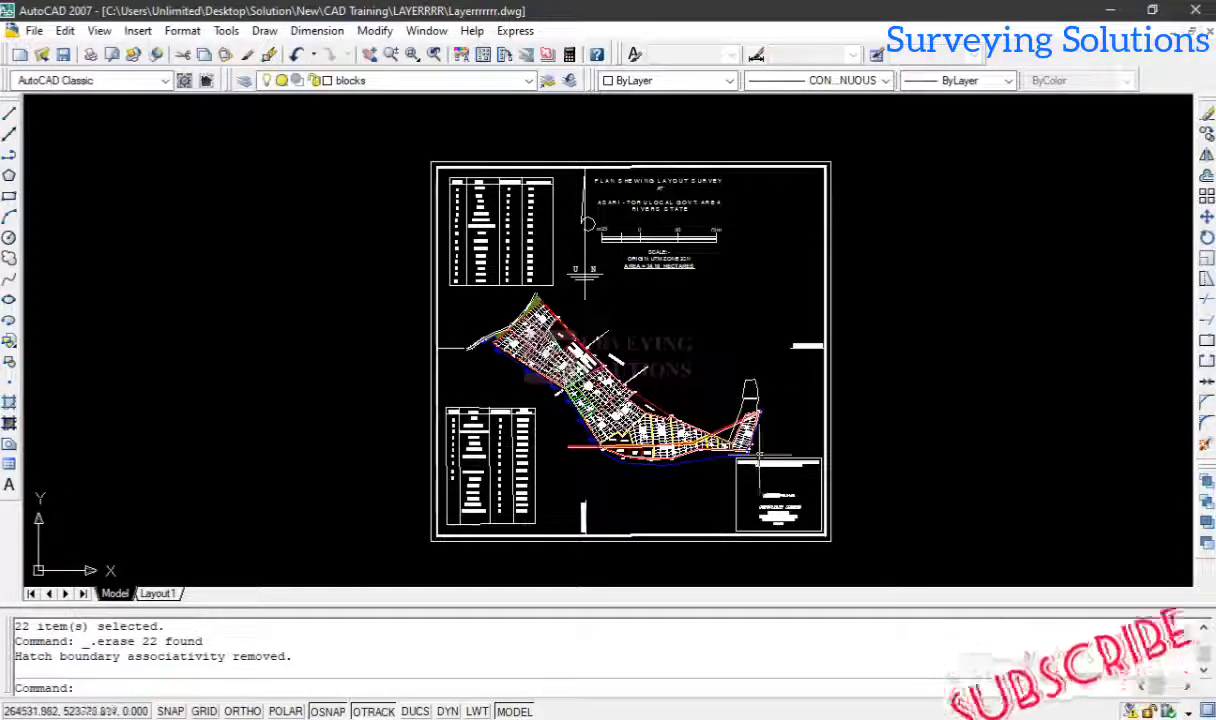
Delete the emptied VEG layer in the Layer Properties Manager and apply the change
{"action": "left_click", "coordinate": [244, 80]}
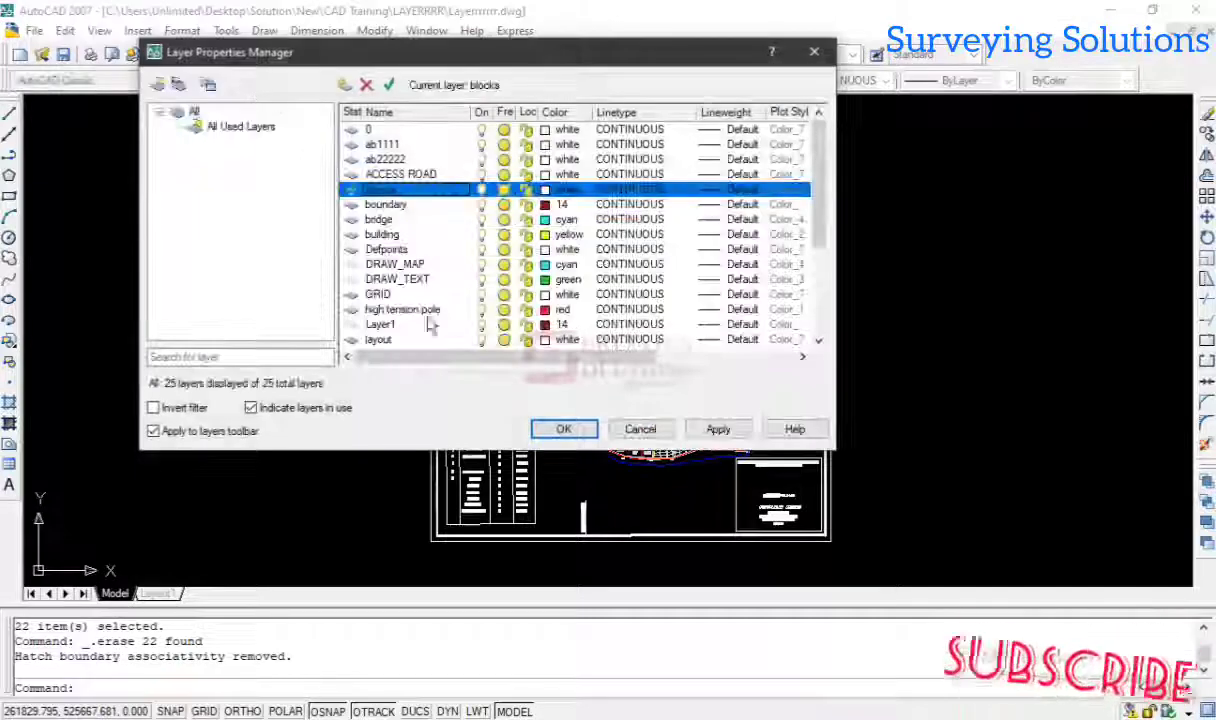
{"action": "scroll", "coordinate": [450, 323], "scroll_direction": "down", "scroll_amount": 3}
{"action": "scroll", "coordinate": [450, 323], "scroll_direction": "down", "scroll_amount": 1}
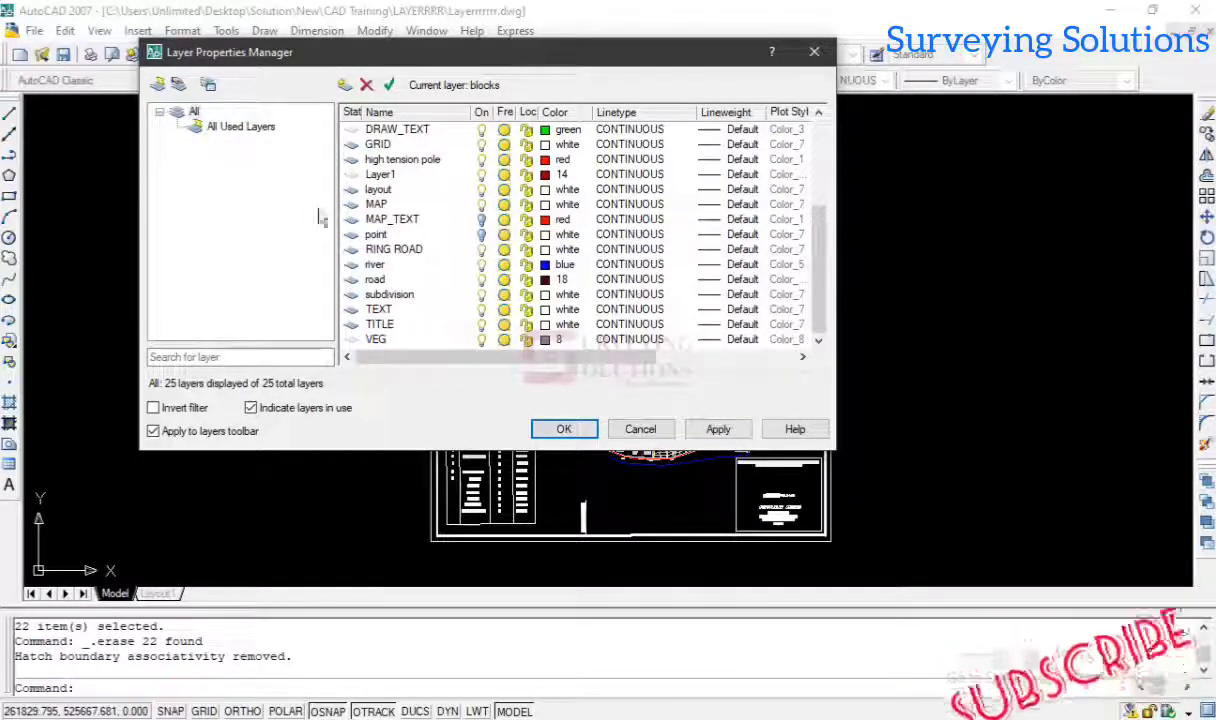
{"action": "left_click_drag", "start_coordinate": [360, 112], "coordinate": [396, 112]}
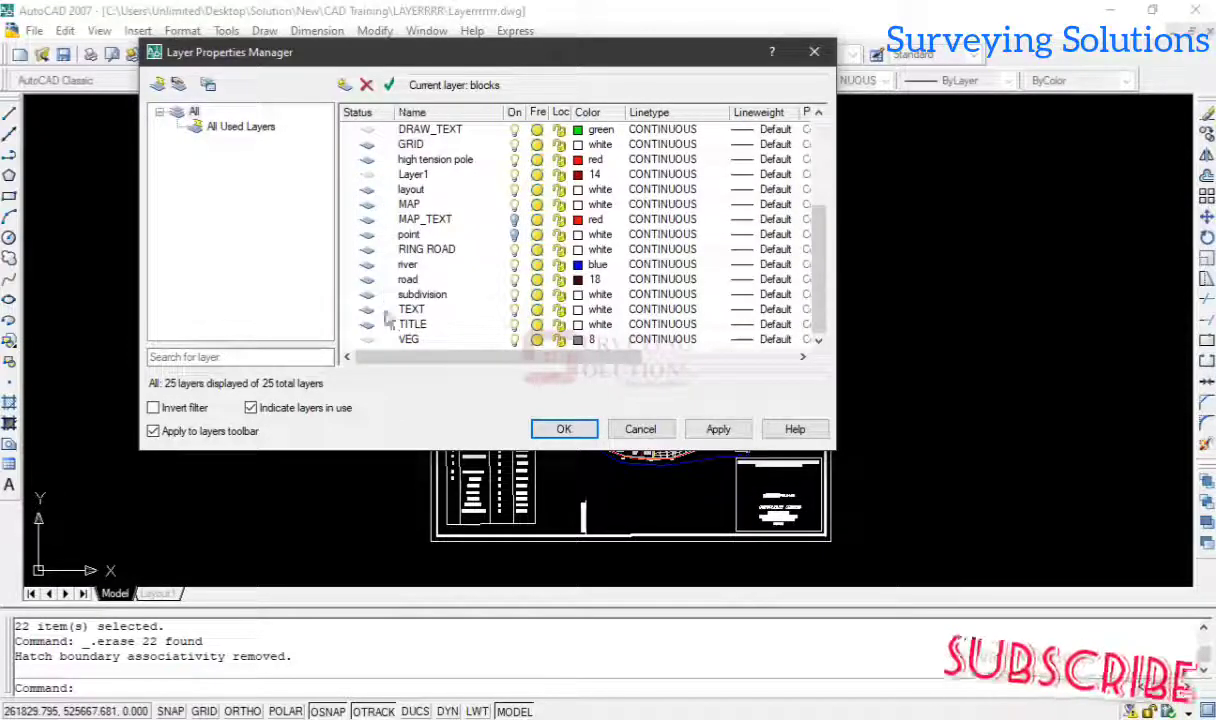
{"action": "left_click", "coordinate": [373, 340]}
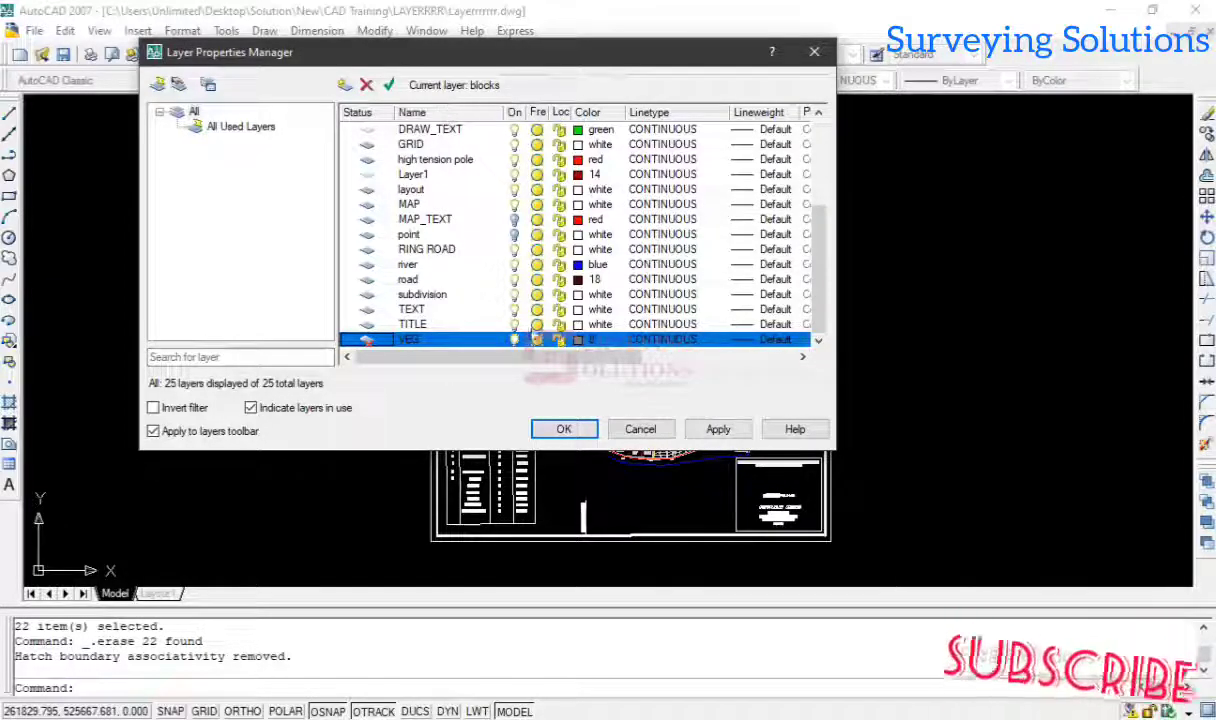
{"action": "left_click", "coordinate": [716, 430]}
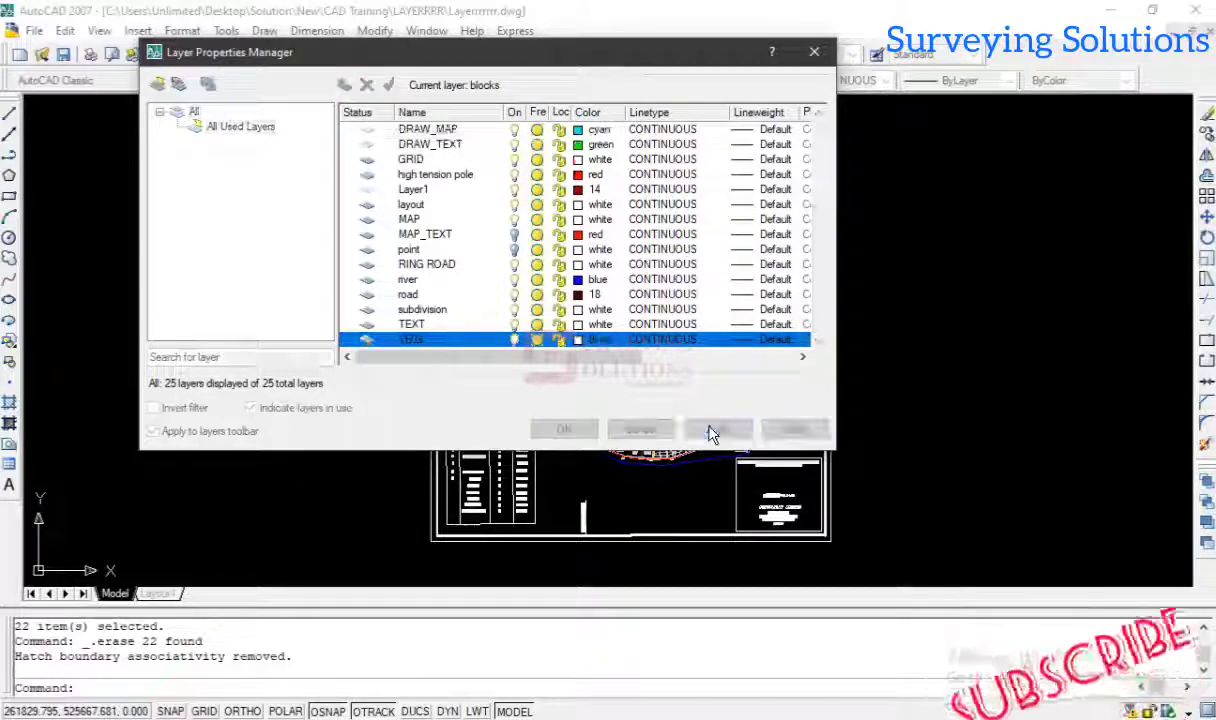
{"action": "left_click", "coordinate": [561, 430]}
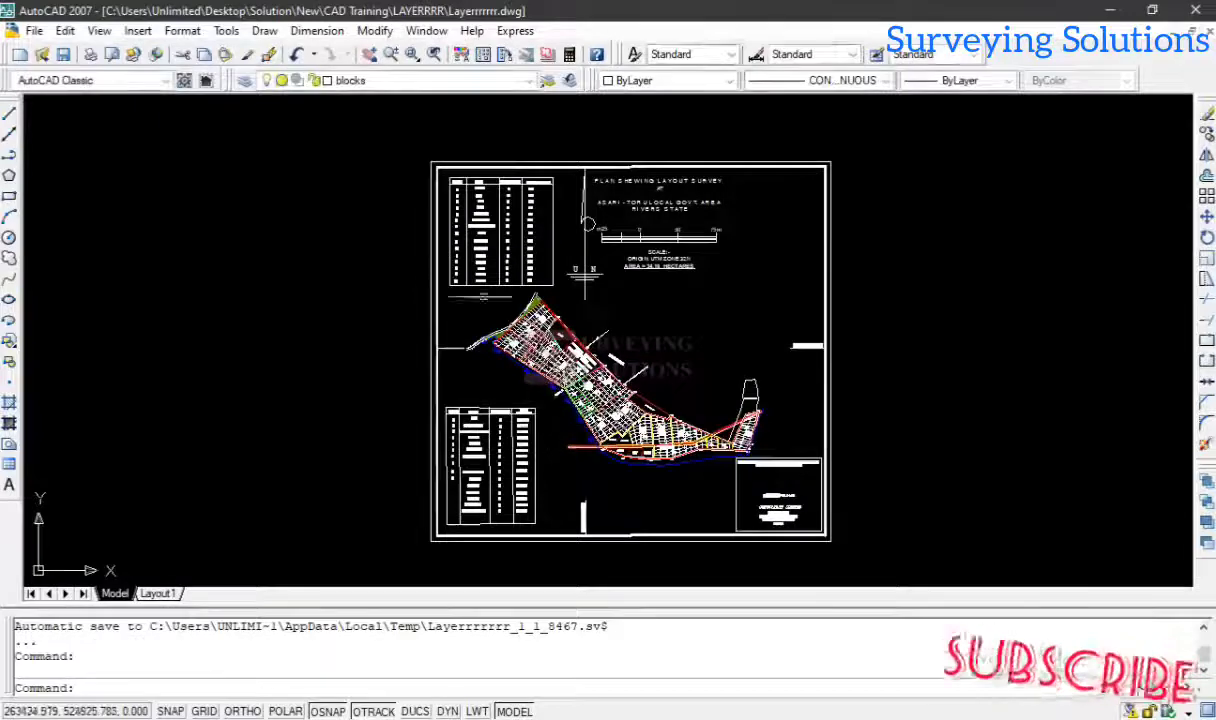